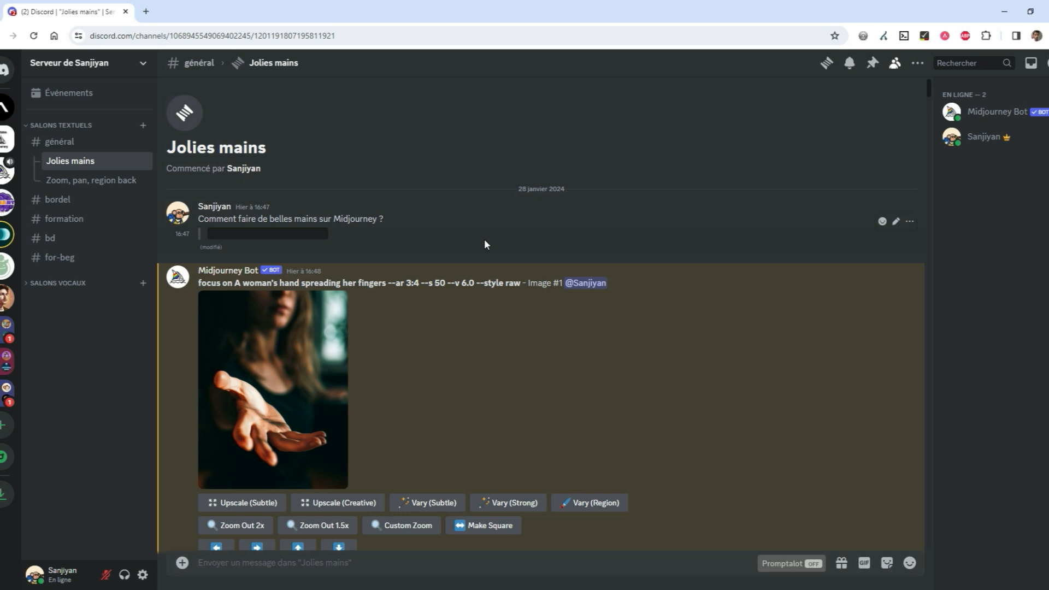
- Reveal the hidden spoiler heading below the question "Comment faire de belles mains sur Midjourney ?" and read it
{"action": "left_click", "coordinate": [286, 234]}
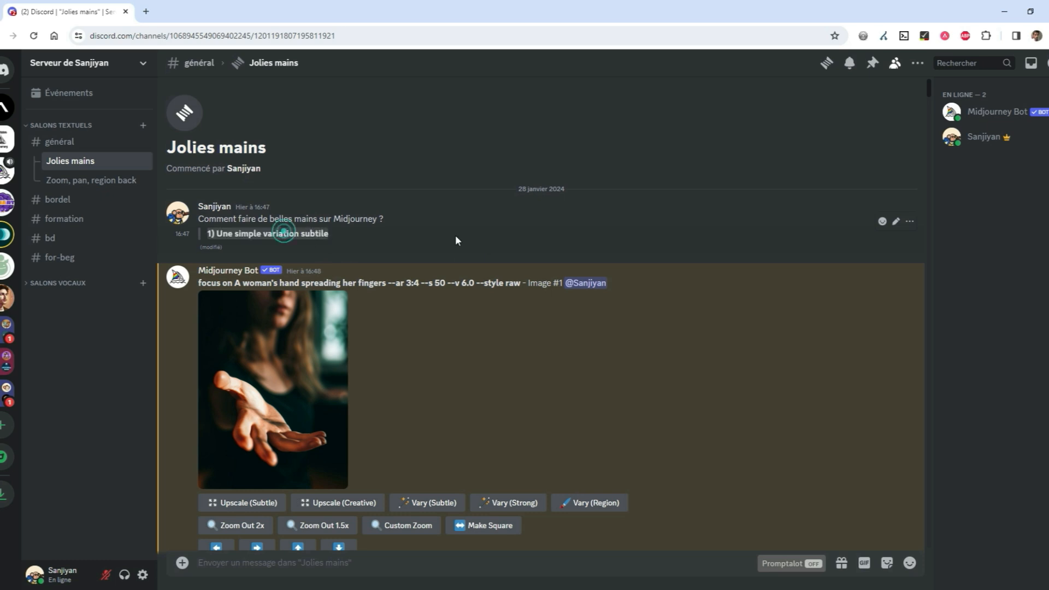
{"action": "left_click_drag", "start_coordinate": [215, 232], "coordinate": [369, 242]}
{"action": "left_click", "coordinate": [370, 242]}
- Enlarge the original image of the woman's outstretched hand to examine its fingers, and close the preview
{"action": "scroll", "coordinate": [369, 241], "scroll_direction": "down", "scroll_amount": 1}
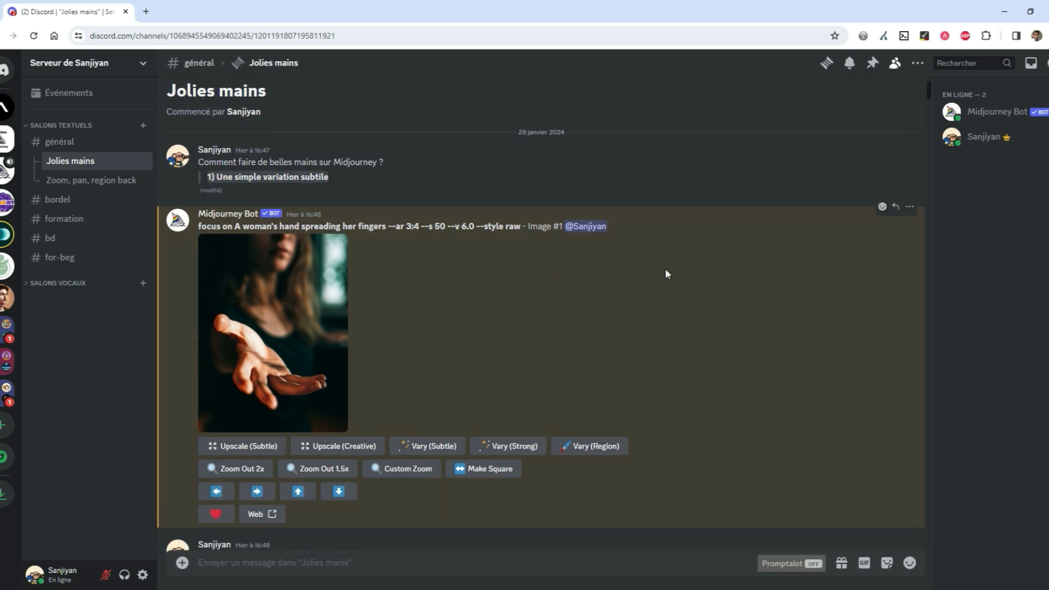
{"action": "left_click", "coordinate": [296, 289]}
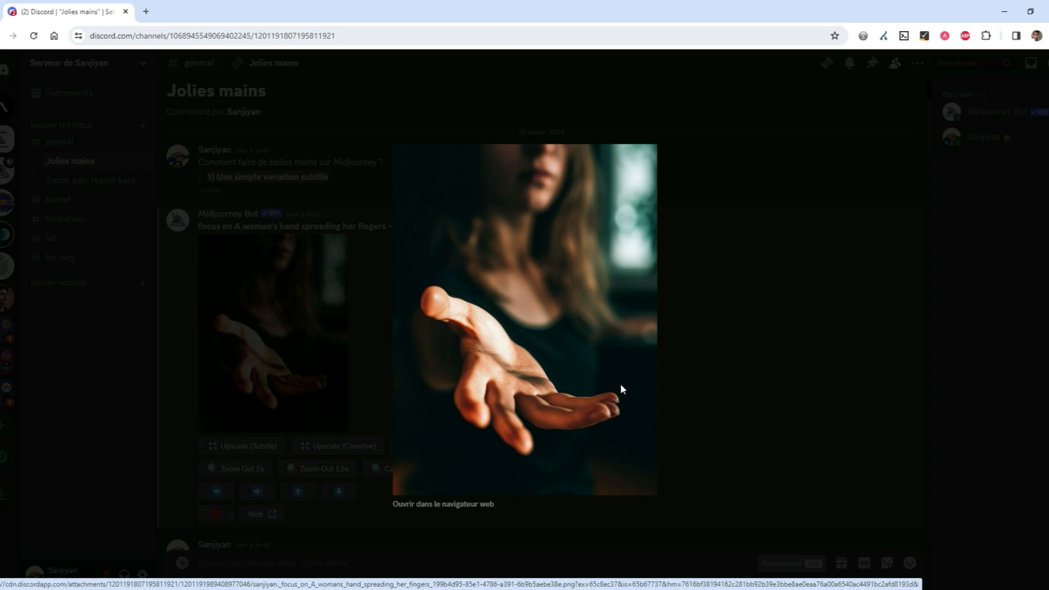
{"action": "key", "text": "Escape"}
{"action": "left_click", "coordinate": [315, 318]}
{"action": "left_click", "coordinate": [720, 398]}
- Open the Variations (Subtle) grid of the woman's hand in the web browser and view it at full size
{"action": "scroll", "coordinate": [426, 312], "scroll_direction": "down", "scroll_amount": 1}
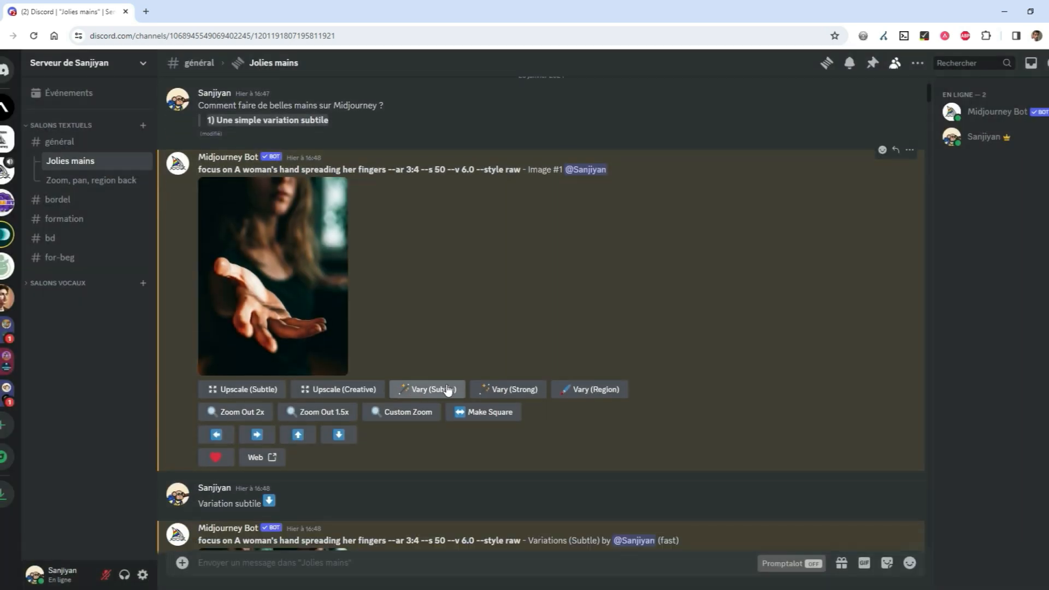
{"action": "scroll", "coordinate": [441, 357], "scroll_direction": "down", "scroll_amount": 4}
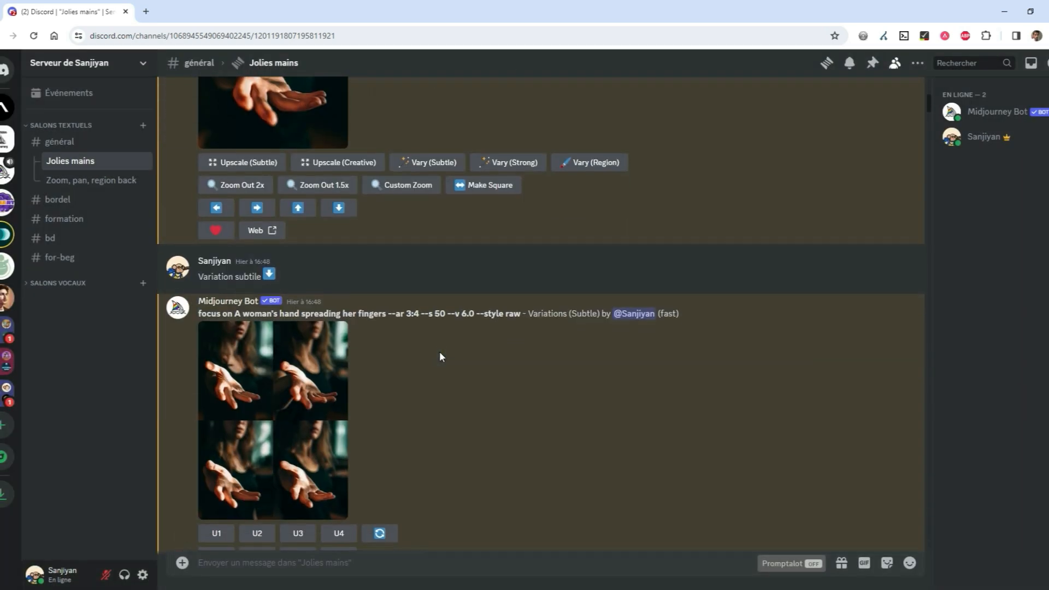
{"action": "left_click", "coordinate": [323, 389]}
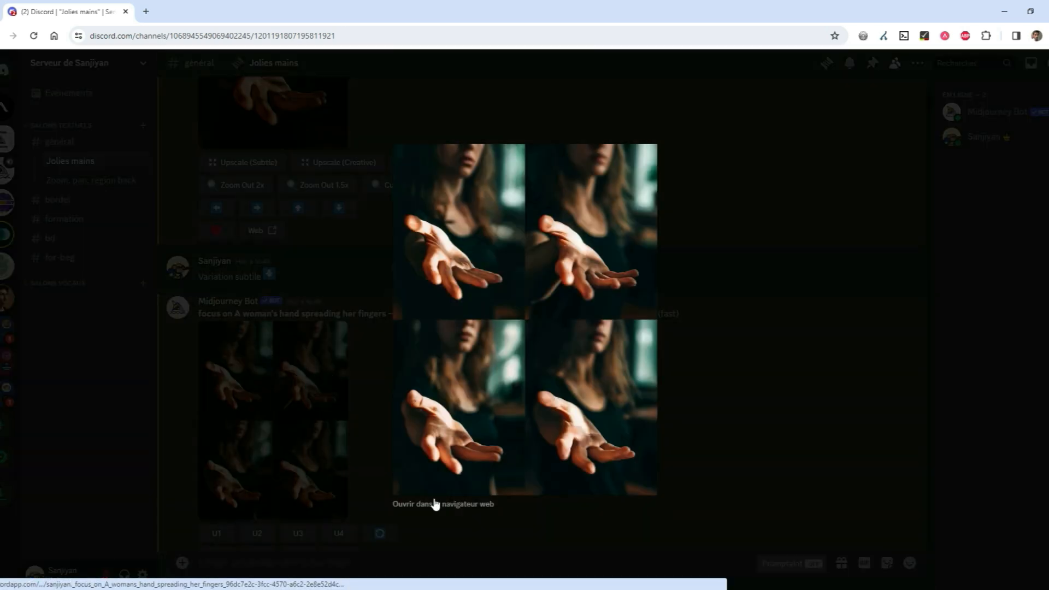
{"action": "left_click", "coordinate": [432, 503]}
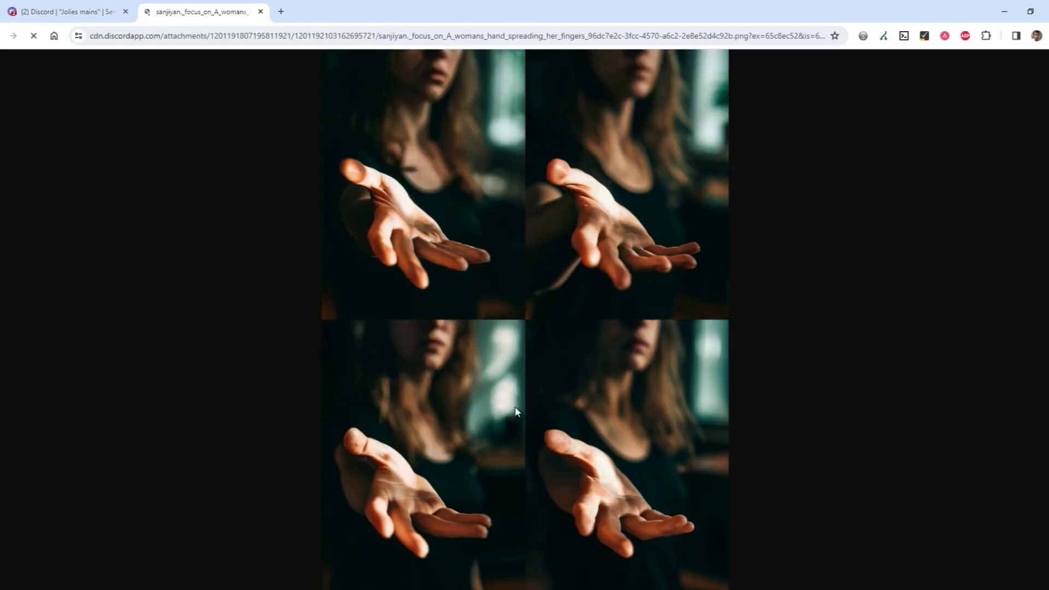
{"action": "left_click", "coordinate": [437, 219]}
{"action": "scroll", "coordinate": [456, 304], "scroll_direction": "up", "scroll_amount": 2}
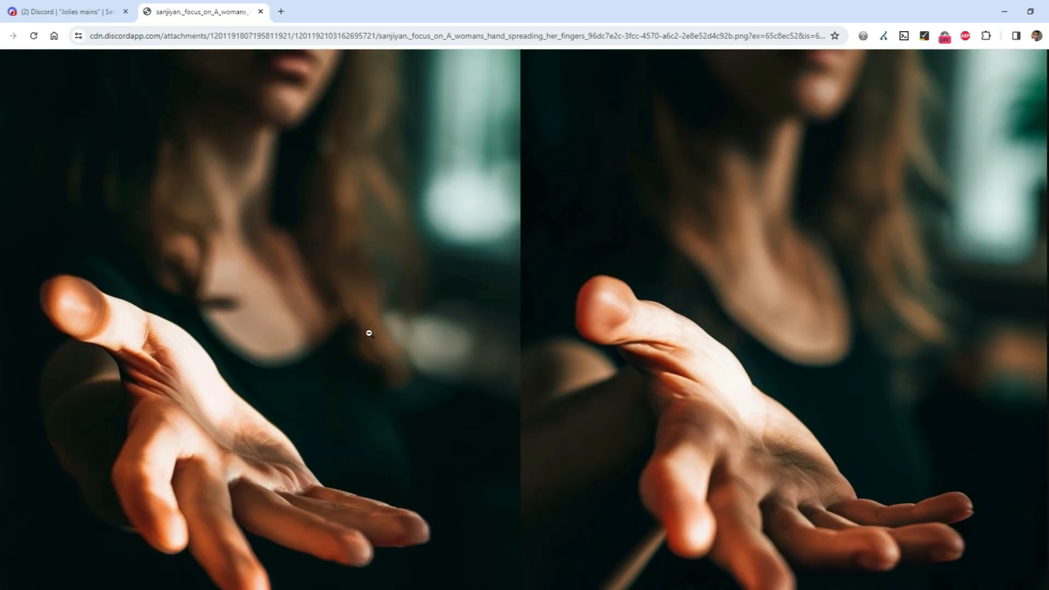
- Examine the fingers in all four subtle hand variations, and close the image tab
{"action": "scroll", "coordinate": [186, 311], "scroll_direction": "down", "scroll_amount": 1}
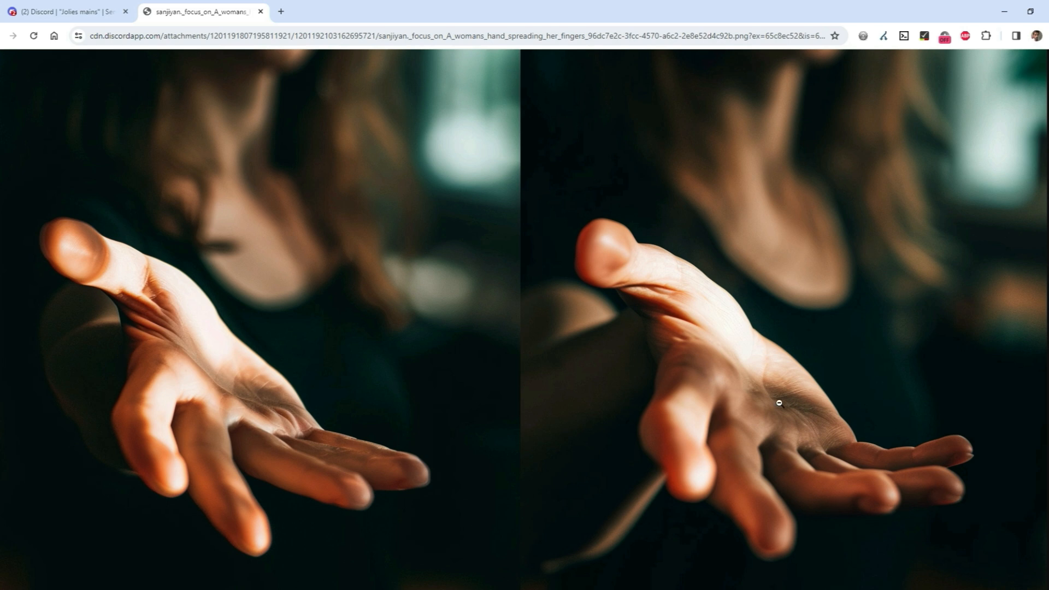
{"action": "scroll", "coordinate": [426, 410], "scroll_direction": "down", "scroll_amount": 6}
{"action": "scroll", "coordinate": [406, 411], "scroll_direction": "up", "scroll_amount": 5}
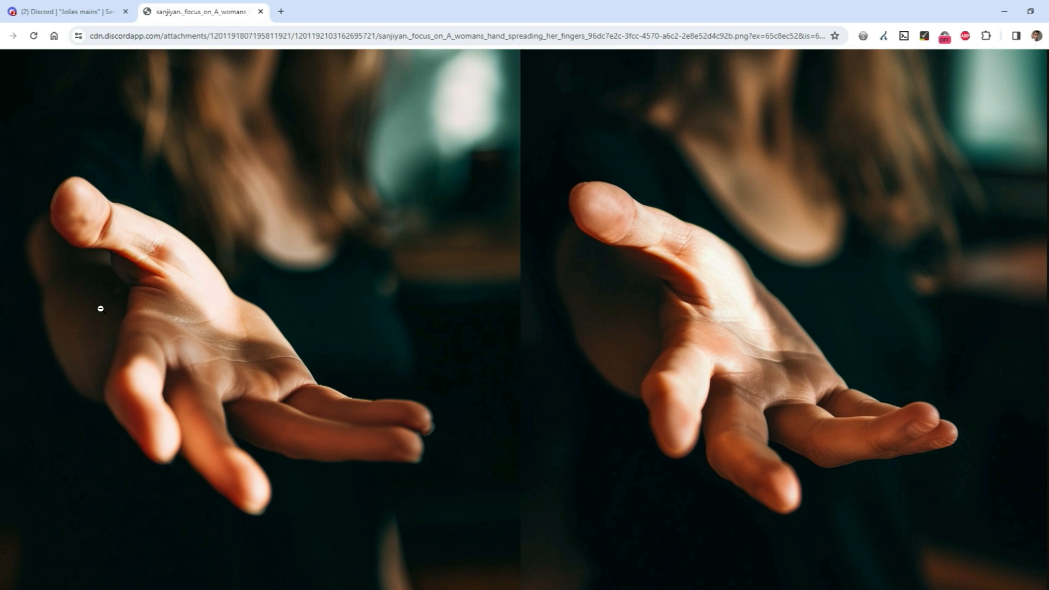
{"action": "scroll", "coordinate": [299, 274], "scroll_direction": "up", "scroll_amount": 1}
{"action": "scroll", "coordinate": [300, 267], "scroll_direction": "down", "scroll_amount": 1}
{"action": "left_click", "coordinate": [260, 11]}
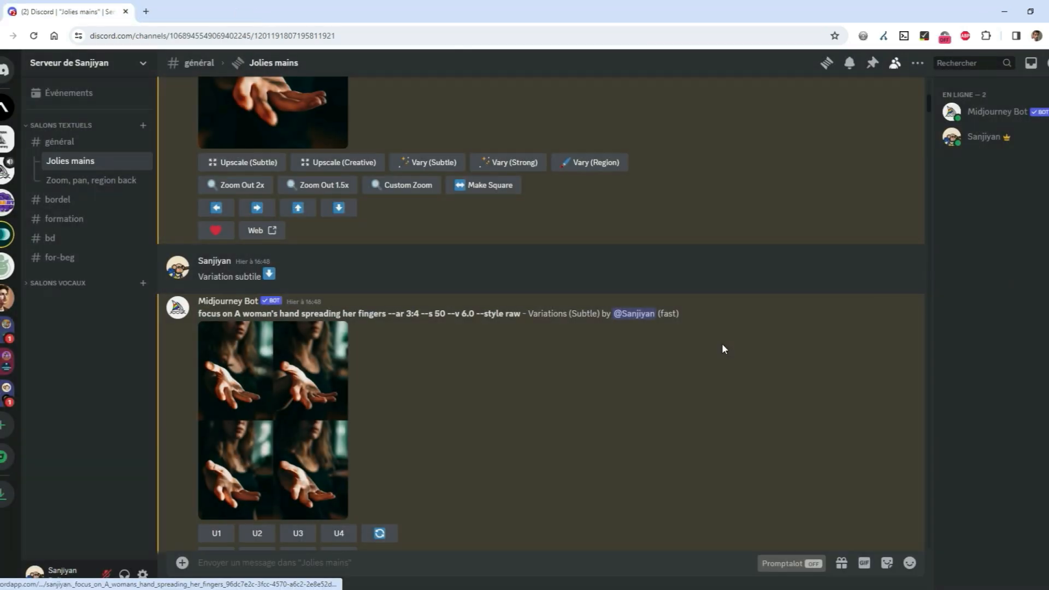
- Open Image #2 of the man sitting in an armchair in the web browser and inspect his hands at full size
{"action": "left_click", "coordinate": [722, 343]}
{"action": "scroll", "coordinate": [705, 346], "scroll_direction": "down", "scroll_amount": 6}
{"action": "scroll", "coordinate": [702, 350], "scroll_direction": "down", "scroll_amount": 1}
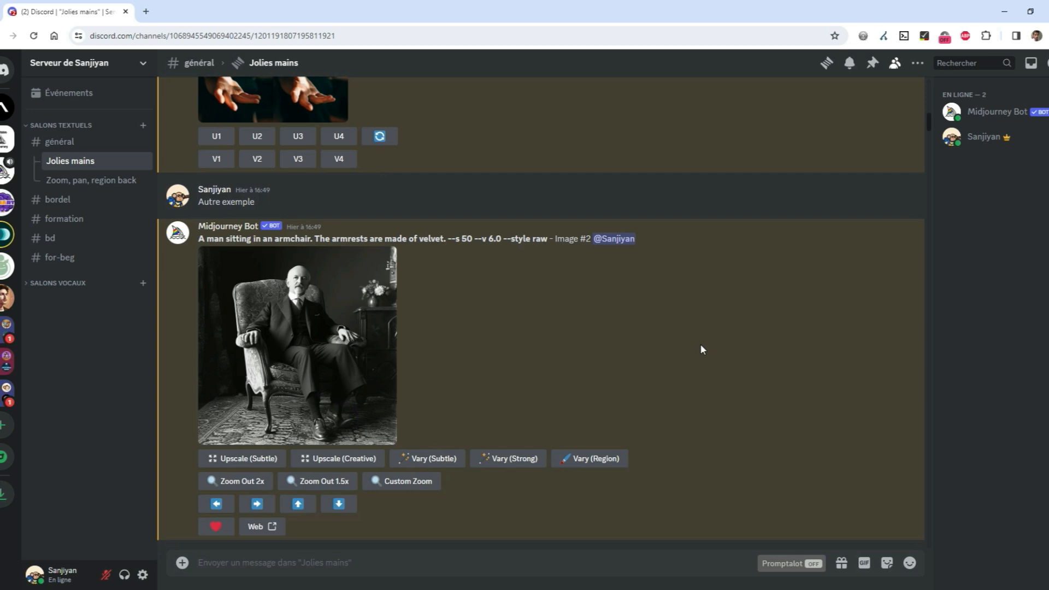
{"action": "left_click", "coordinate": [292, 346]}
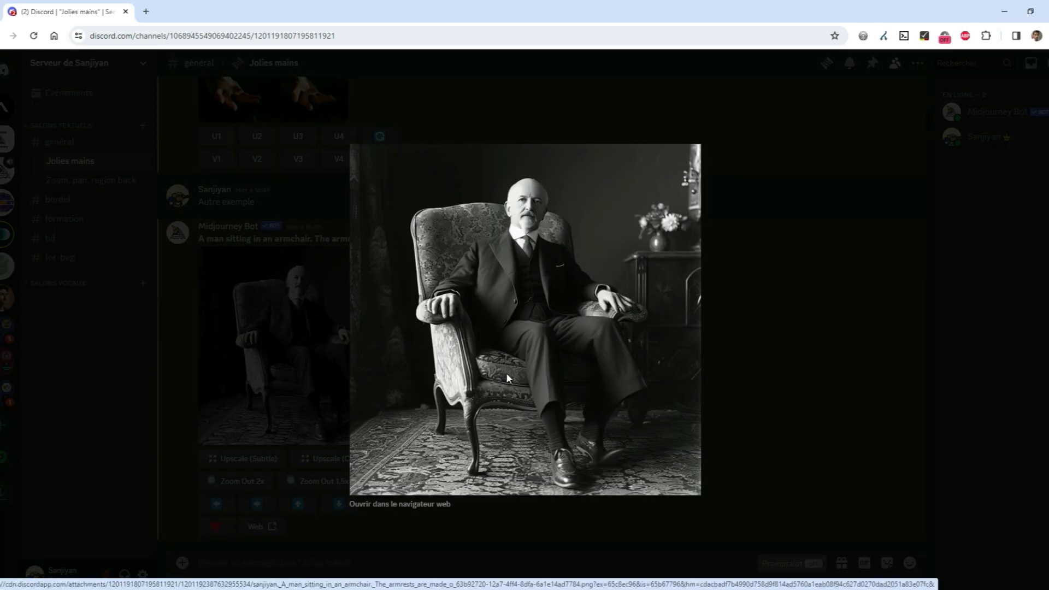
{"action": "left_click", "coordinate": [402, 504]}
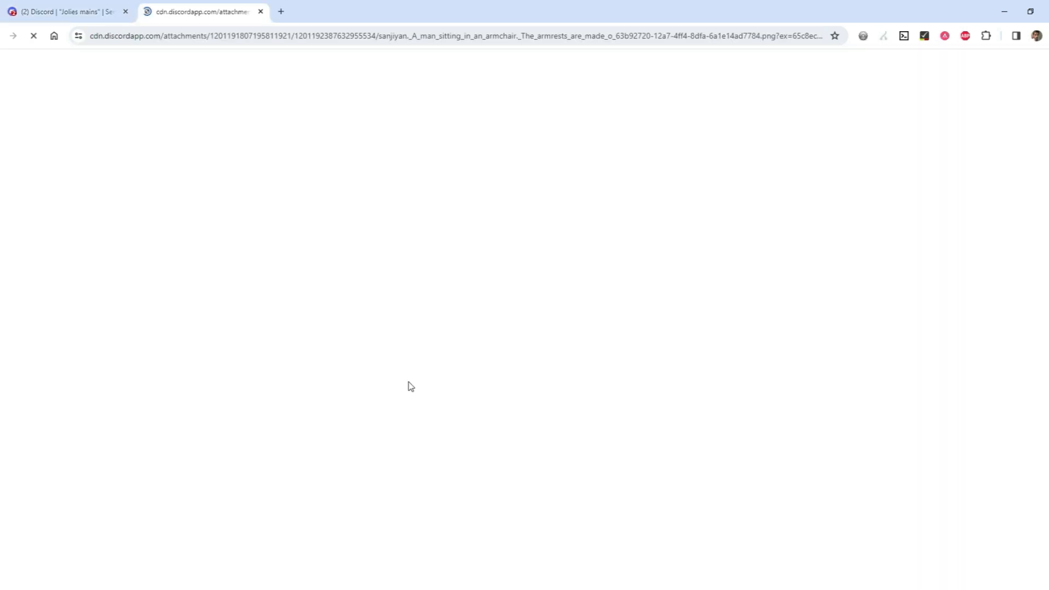
{"action": "left_click", "coordinate": [426, 287]}
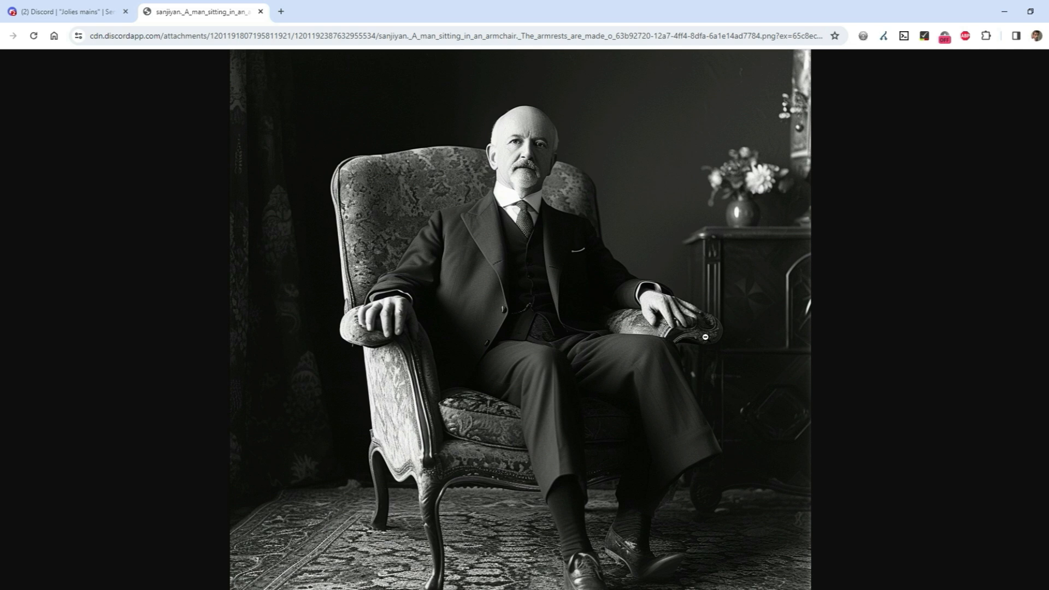
- Return to the Jolies mains thread and open the armchair man's Variations (Subtle) grid at full size in the web browser
{"action": "key", "text": "ctrl+shift+Tab"}
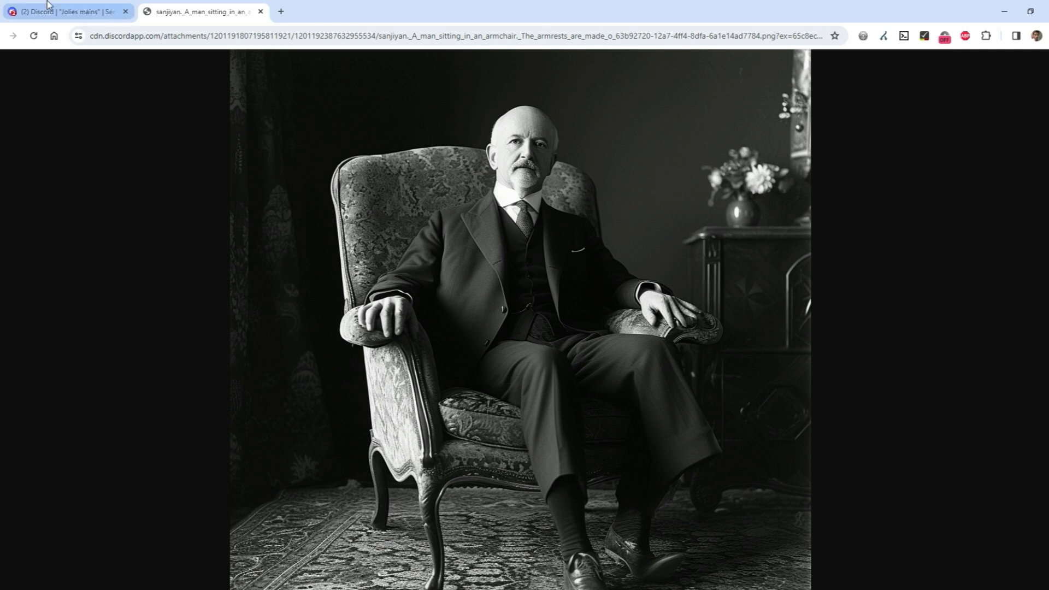
{"action": "left_click", "coordinate": [779, 346]}
{"action": "scroll", "coordinate": [666, 323], "scroll_direction": "down", "scroll_amount": 7}
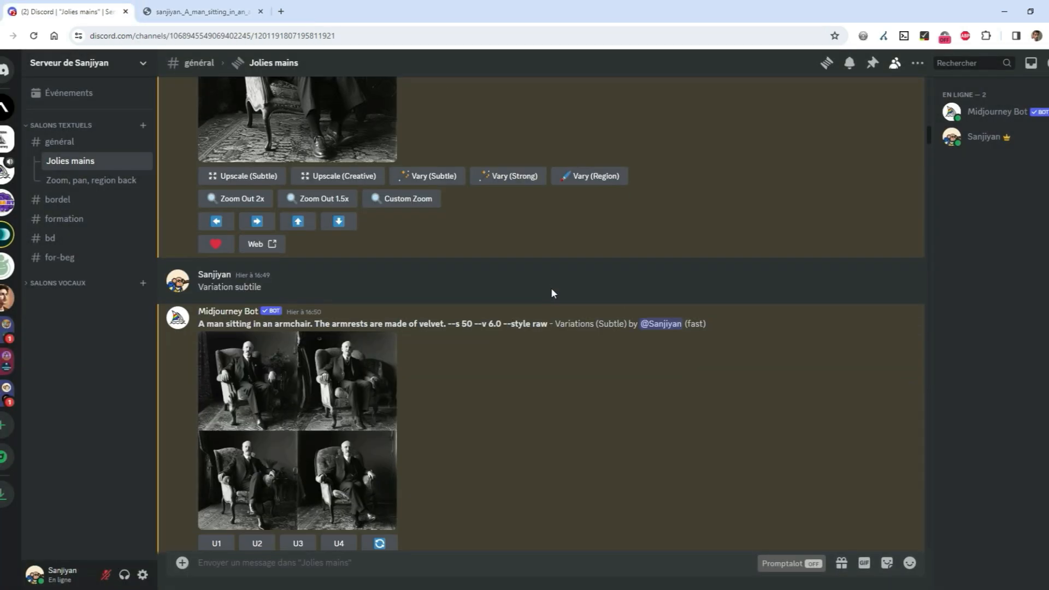
{"action": "left_click", "coordinate": [320, 309]}
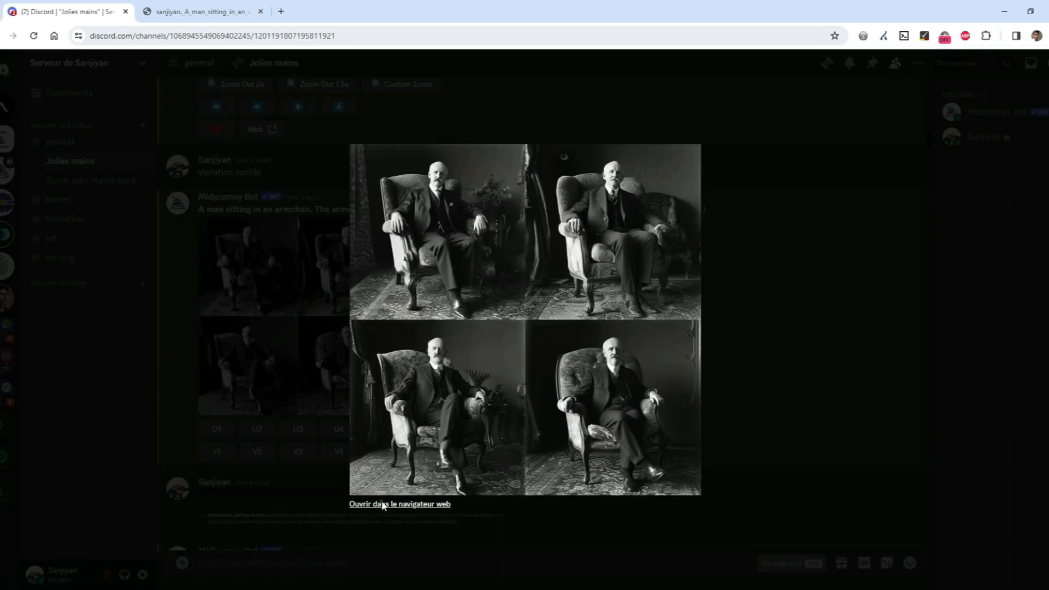
{"action": "left_click", "coordinate": [383, 504]}
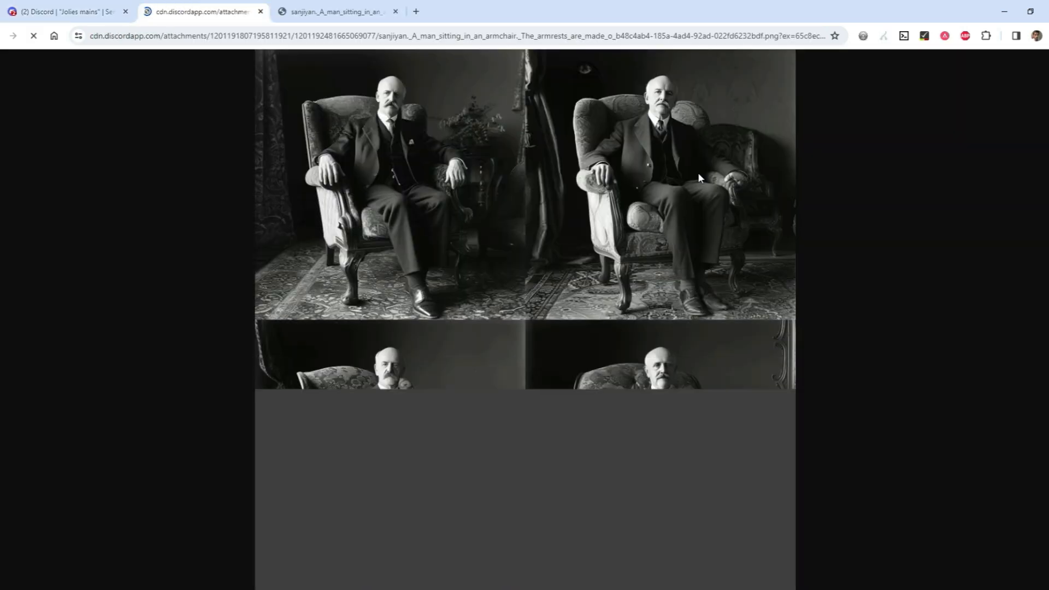
{"action": "left_click", "coordinate": [761, 168]}
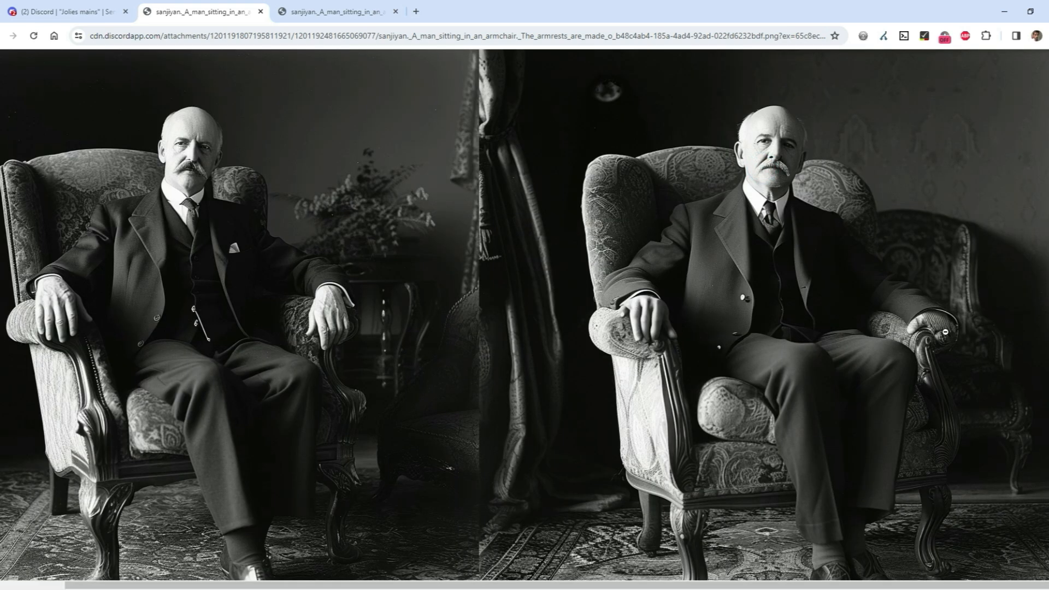
- Inspect the man's hands in all four armchair variations, and go back to the Jolies mains thread
{"action": "scroll", "coordinate": [216, 249], "scroll_direction": "down", "scroll_amount": 10}
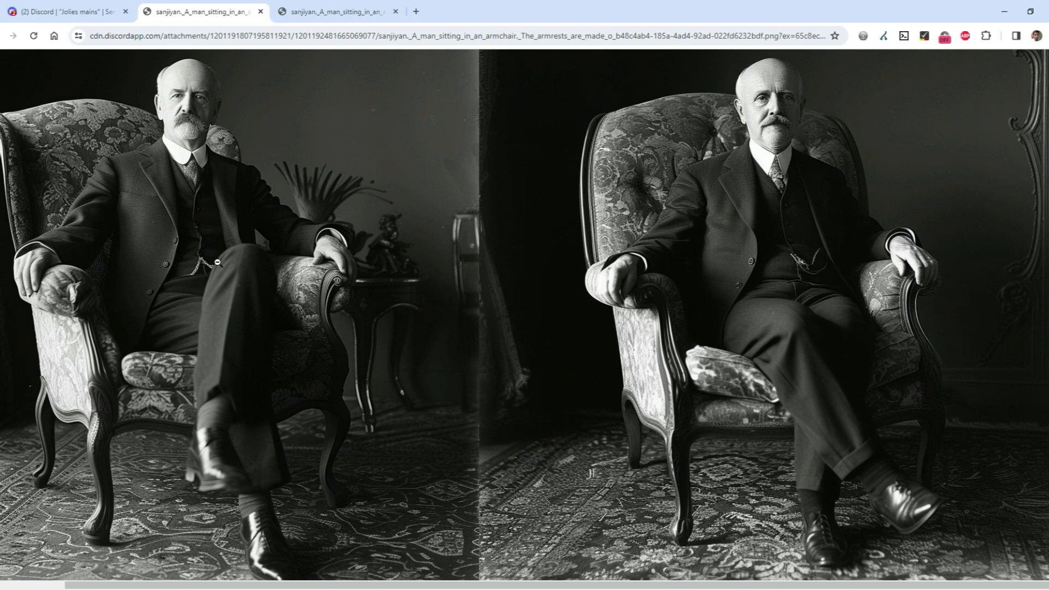
{"action": "scroll", "coordinate": [216, 295], "scroll_direction": "up", "scroll_amount": 5}
{"action": "scroll", "coordinate": [219, 297], "scroll_direction": "up", "scroll_amount": 5}
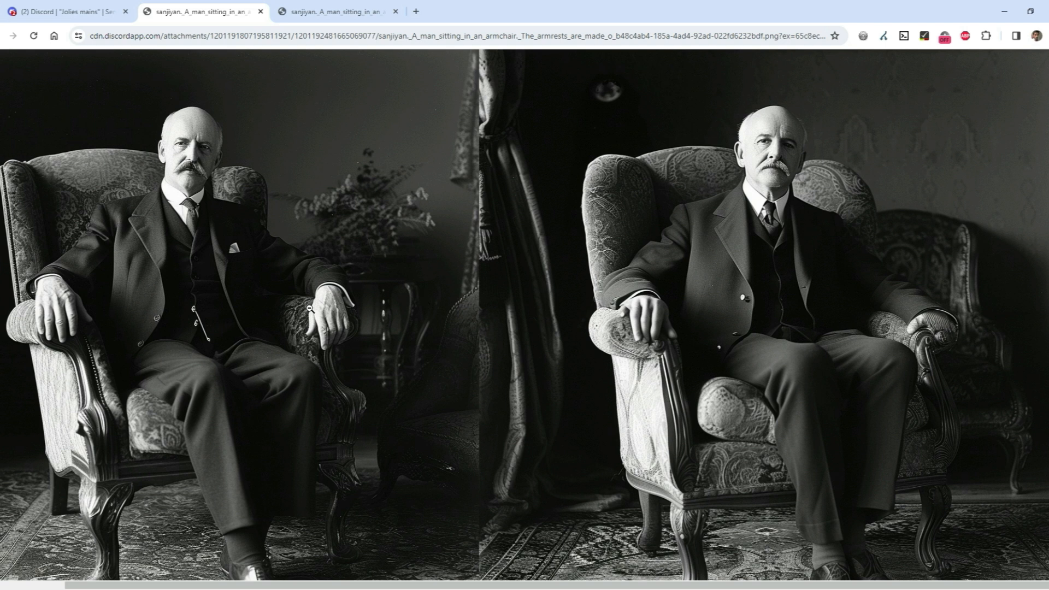
{"action": "left_click", "coordinate": [81, 8]}
- Compare the original hand and armchair images and their Vary (Subtle) option with the resulting grids, and close the armchair image tabs
{"action": "left_click", "coordinate": [766, 367]}
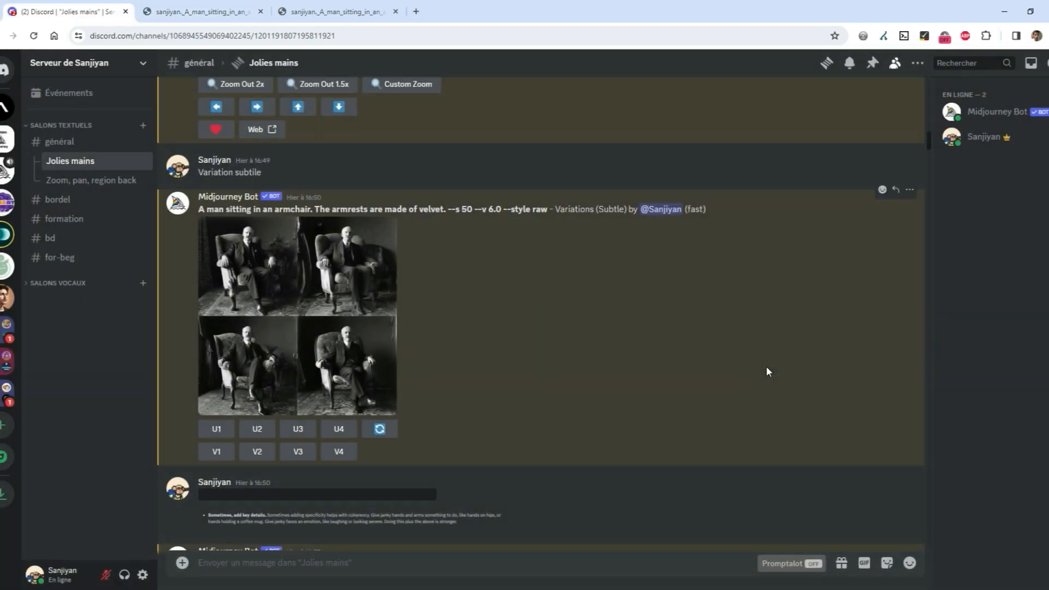
{"action": "scroll", "coordinate": [766, 372], "scroll_direction": "up", "scroll_amount": 10}
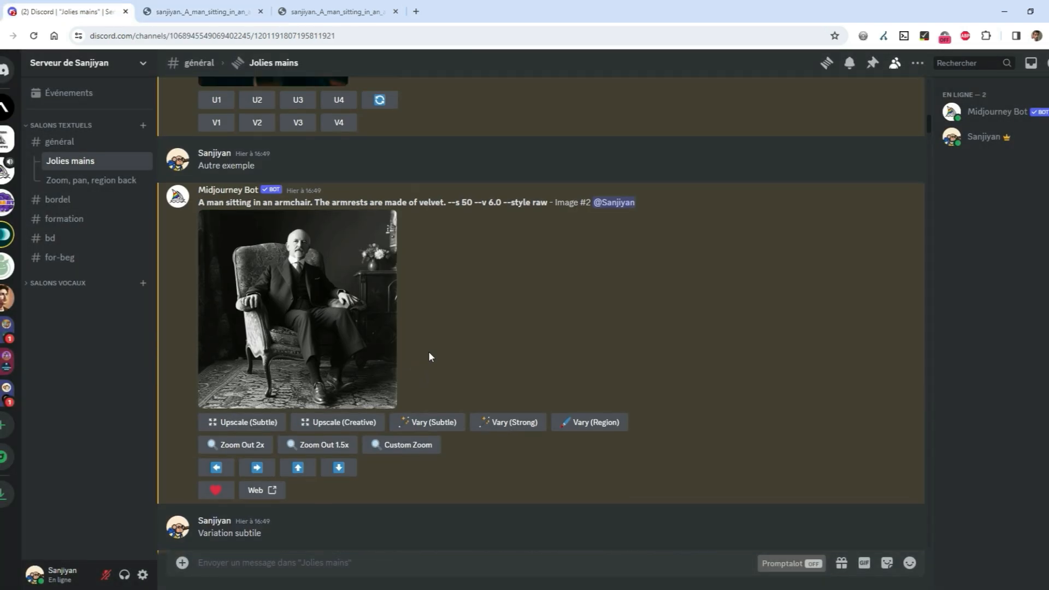
{"action": "scroll", "coordinate": [336, 309], "scroll_direction": "up", "scroll_amount": 4}
{"action": "scroll", "coordinate": [339, 328], "scroll_direction": "down", "scroll_amount": 4}
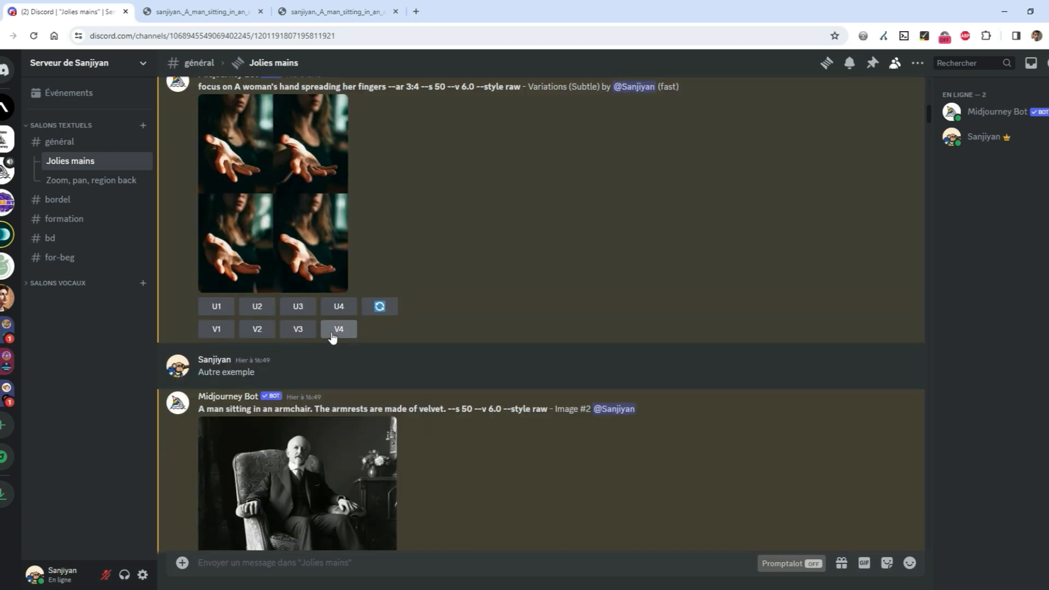
{"action": "scroll", "coordinate": [552, 346], "scroll_direction": "up", "scroll_amount": 7}
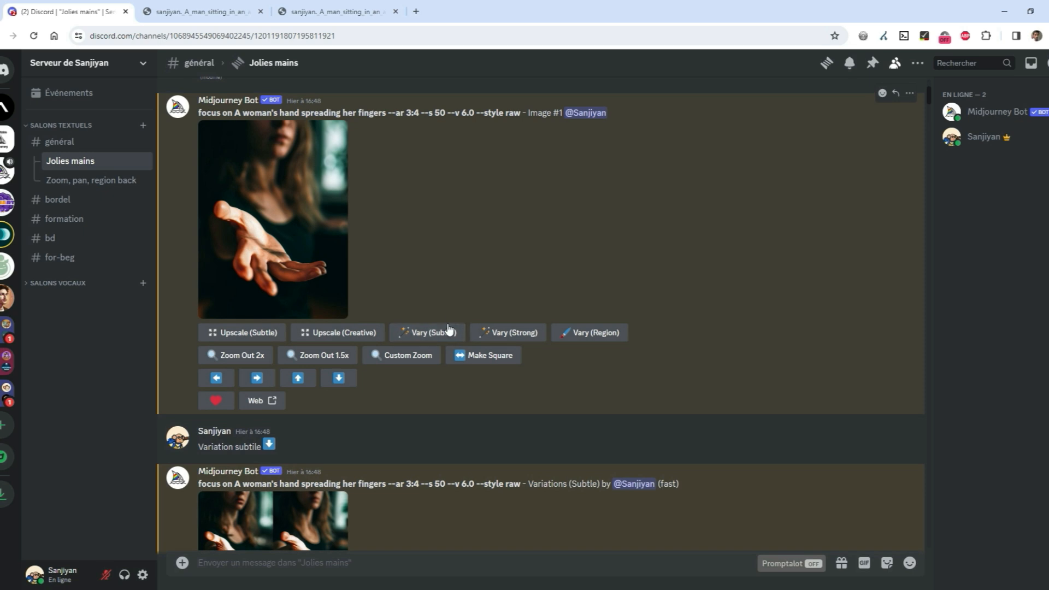
{"action": "scroll", "coordinate": [582, 393], "scroll_direction": "down", "scroll_amount": 15}
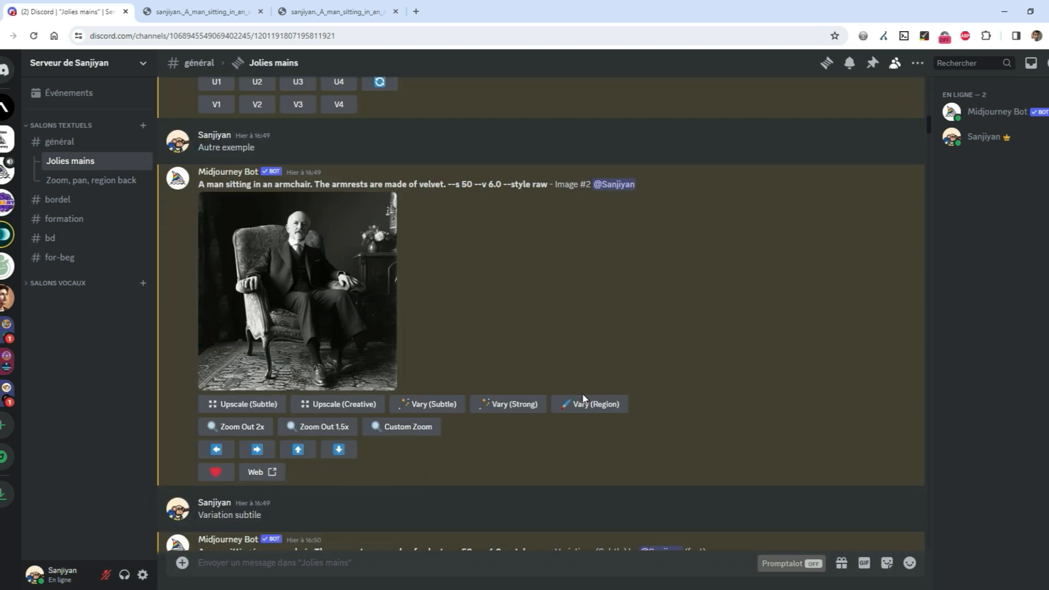
{"action": "scroll", "coordinate": [581, 393], "scroll_direction": "down", "scroll_amount": 5}
{"action": "left_click", "coordinate": [260, 12]}
- Reveal the second hidden spoiler heading and enlarge the "Sometimes, add key details" excerpt below it to read it
{"action": "scroll", "coordinate": [555, 330], "scroll_direction": "down", "scroll_amount": 3}
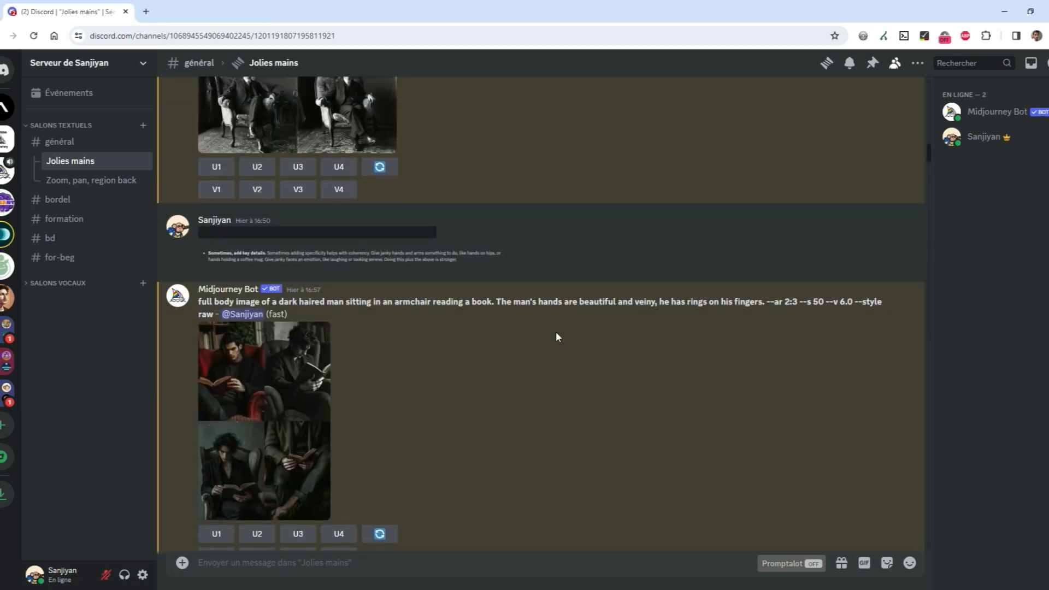
{"action": "left_click", "coordinate": [286, 266]}
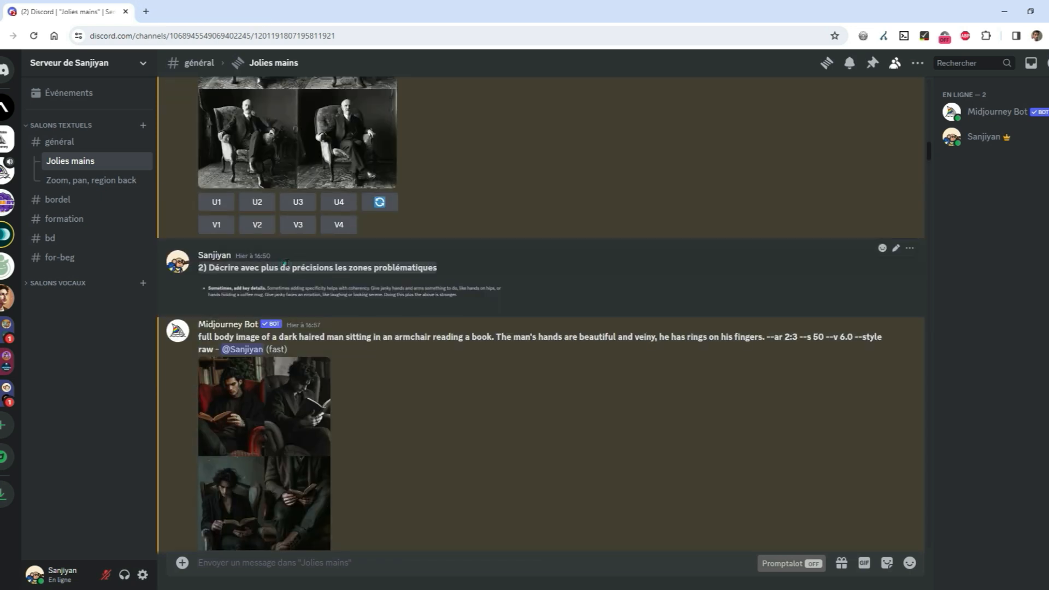
{"action": "left_click_drag", "start_coordinate": [199, 267], "coordinate": [484, 261]}
{"action": "left_click", "coordinate": [489, 309]}
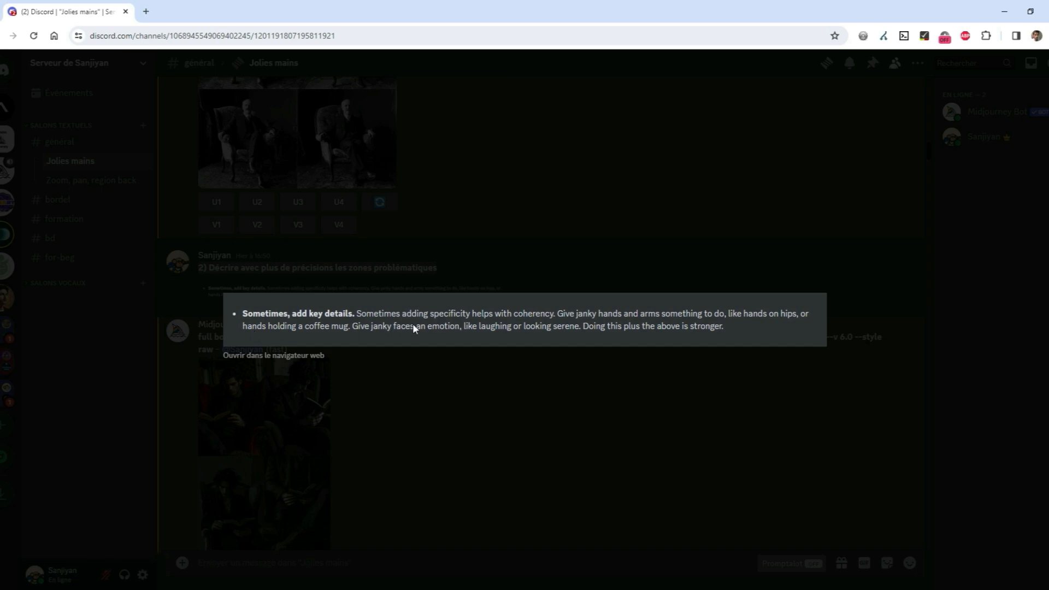
{"action": "left_click", "coordinate": [544, 437]}
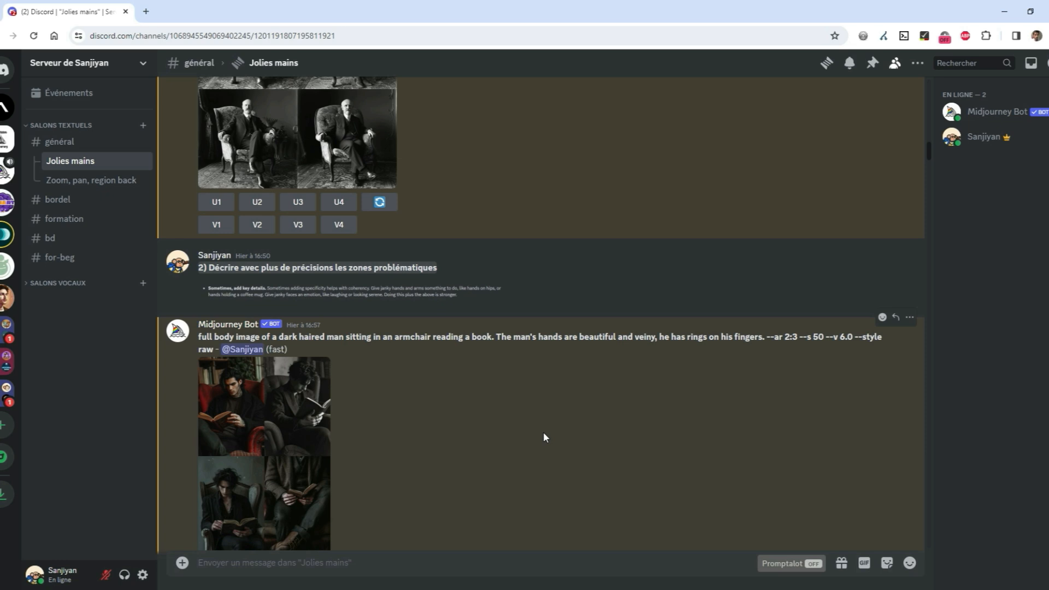
- Examine the wording that describes the man's hands and rings in the prompt of the dark haired man reading a book
{"action": "scroll", "coordinate": [585, 294], "scroll_direction": "down", "scroll_amount": 1}
{"action": "left_click_drag", "start_coordinate": [566, 283], "coordinate": [617, 279]}
{"action": "left_click", "coordinate": [650, 277]}
{"action": "left_click", "coordinate": [646, 315]}
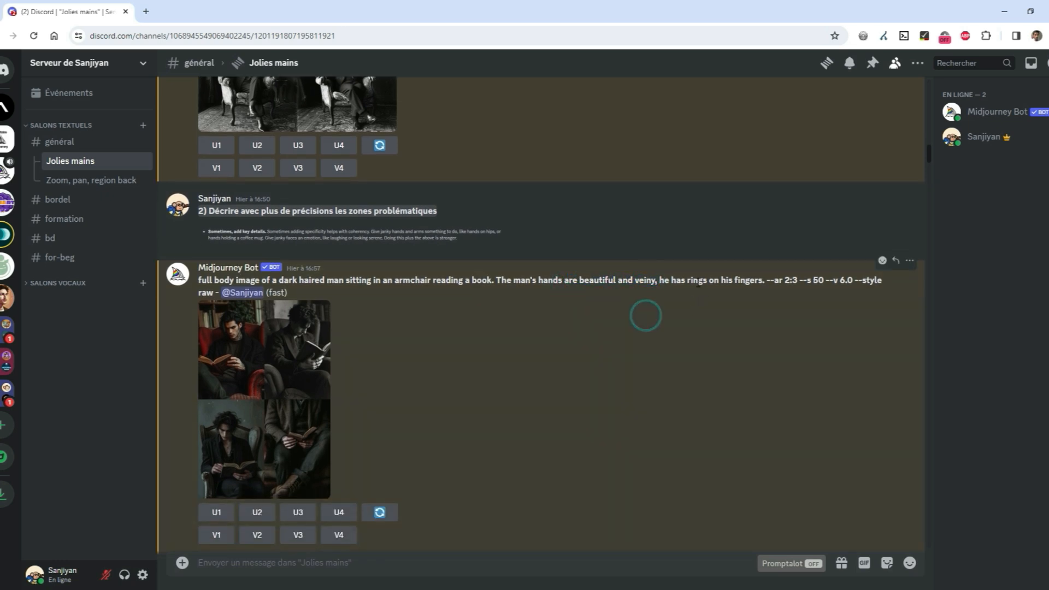
{"action": "mouse_move", "coordinate": [764, 278]}
{"action": "left_mouse_down"}
{"action": "mouse_move", "coordinate": [706, 280]}
{"action": "mouse_move", "coordinate": [694, 298]}
{"action": "mouse_move", "coordinate": [762, 280]}
{"action": "left_mouse_up"}
{"action": "left_click", "coordinate": [722, 319]}
- Open the image grid of the dark haired man reading in the web browser and inspect the hands at full size
{"action": "left_click", "coordinate": [313, 380]}
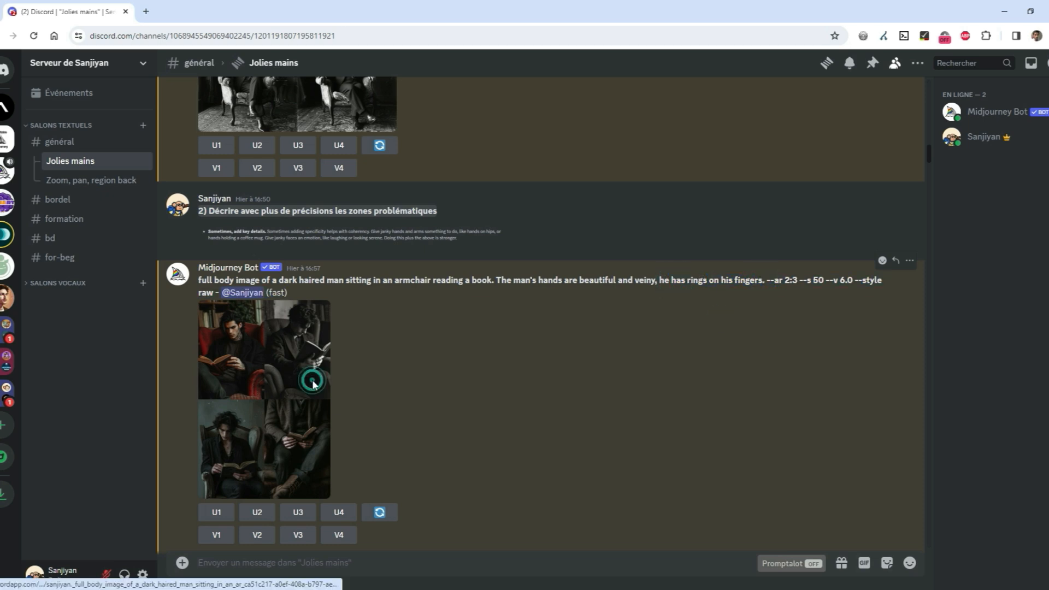
{"action": "left_click", "coordinate": [452, 501]}
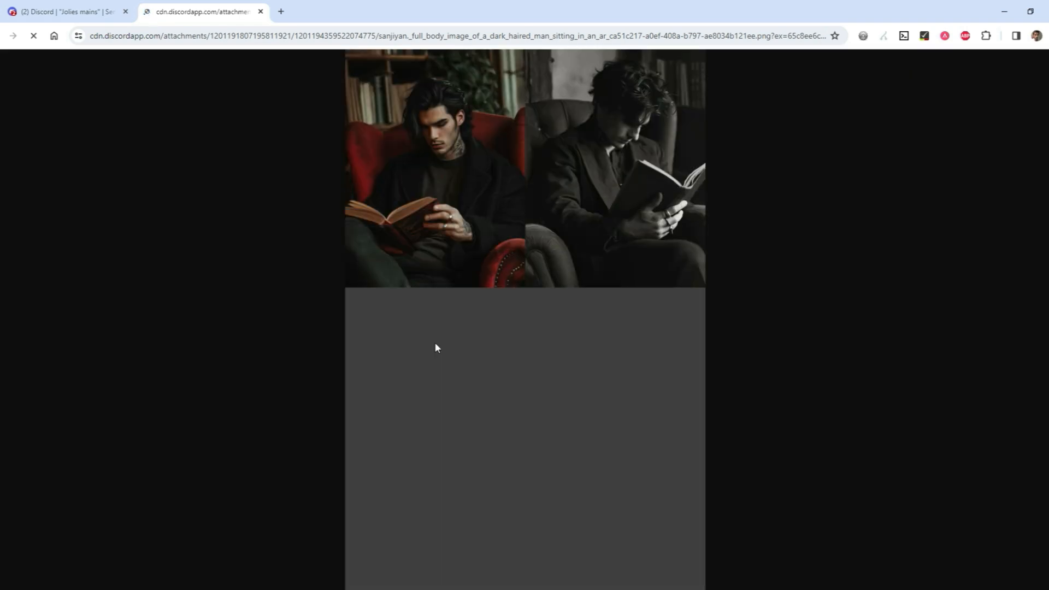
{"action": "left_click", "coordinate": [436, 344]}
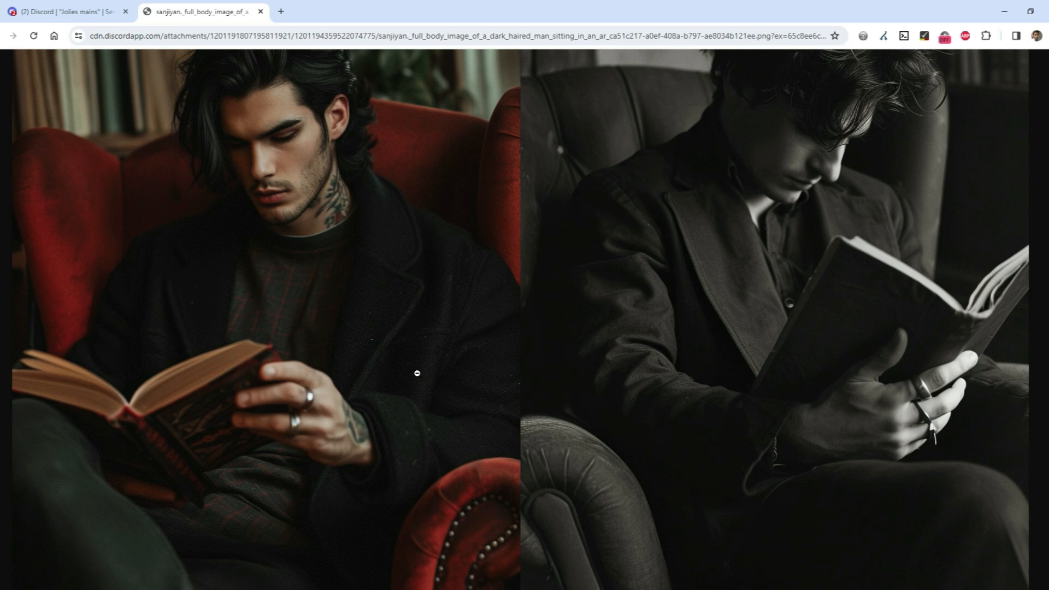
- Inspect the hands in the remaining images of the dark haired man's grid and return to the Discord thread
{"action": "scroll", "coordinate": [417, 373], "scroll_direction": "down", "scroll_amount": 10}
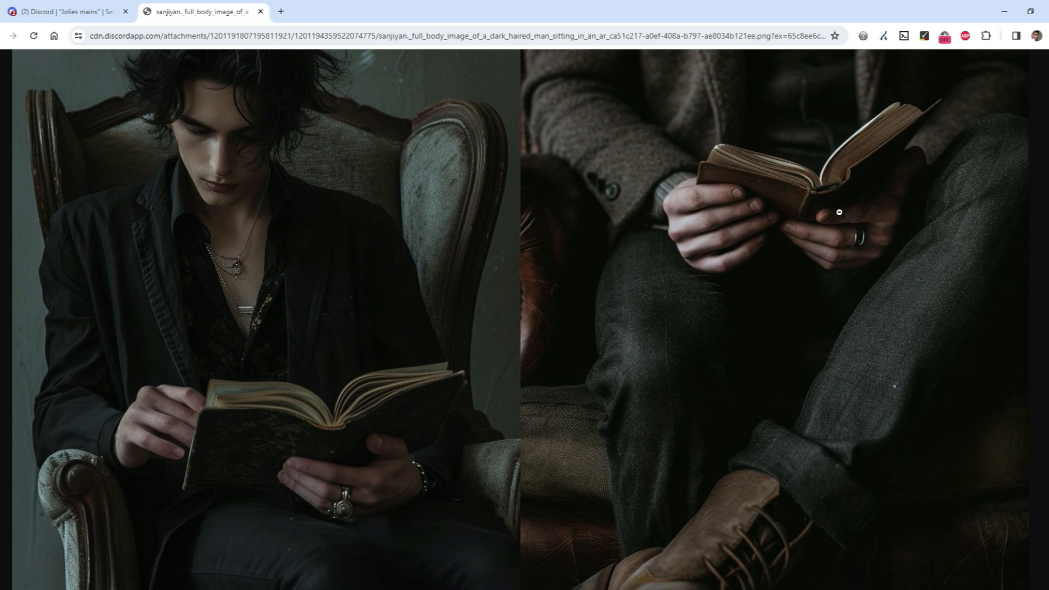
{"action": "scroll", "coordinate": [839, 212], "scroll_direction": "up", "scroll_amount": 2}
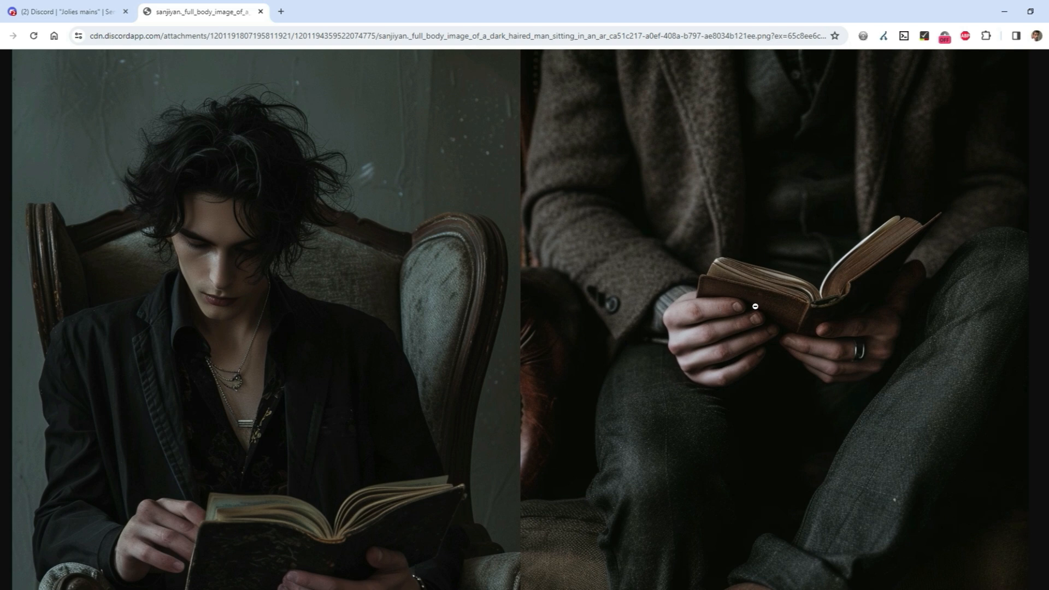
{"action": "scroll", "coordinate": [765, 300], "scroll_direction": "down", "scroll_amount": 3}
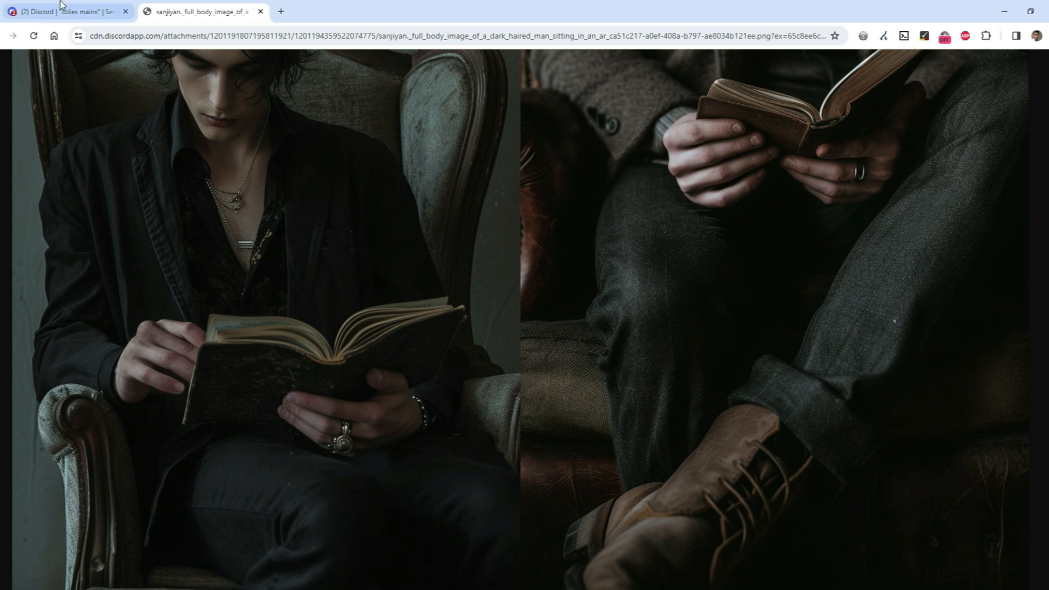
{"action": "left_click", "coordinate": [68, 12]}
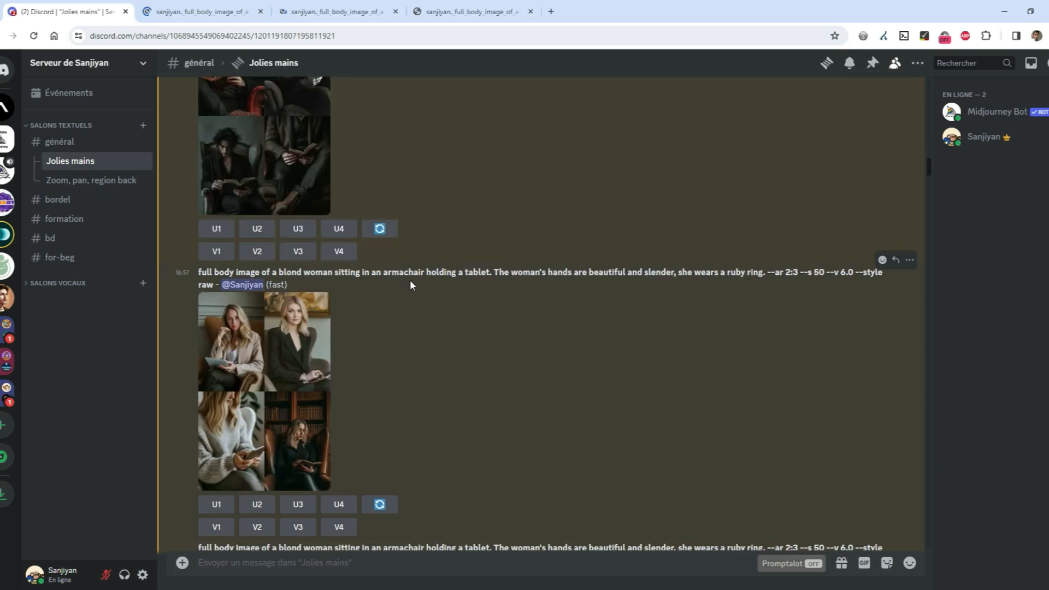
- Compare the prompt of the blond woman holding a tablet with the preceding prompt of the dark haired man
{"action": "left_click_drag", "start_coordinate": [304, 273], "coordinate": [432, 280]}
{"action": "left_click", "coordinate": [487, 273]}
{"action": "left_click", "coordinate": [444, 277]}
{"action": "scroll", "coordinate": [506, 287], "scroll_direction": "up", "scroll_amount": 5}
{"action": "left_click", "coordinate": [519, 298]}
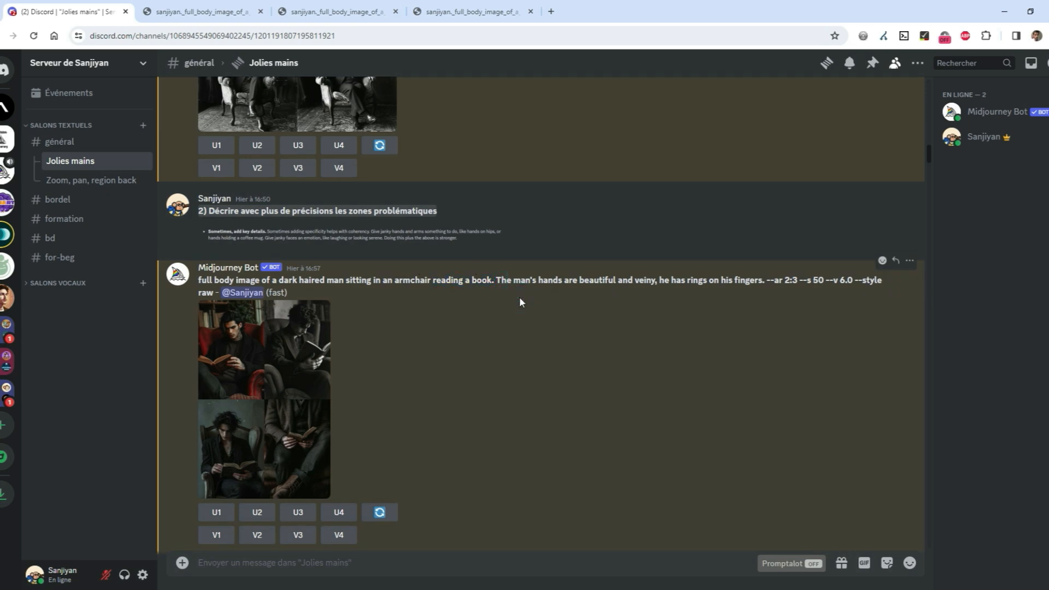
- Examine the wording that describes the woman's beautiful and slender hands and her ruby ring in the blond woman's prompt
{"action": "scroll", "coordinate": [518, 301], "scroll_direction": "down", "scroll_amount": 4}
{"action": "left_click_drag", "start_coordinate": [536, 329], "coordinate": [733, 363]}
{"action": "left_click", "coordinate": [667, 331]}
{"action": "left_click", "coordinate": [734, 364]}
{"action": "left_click_drag", "start_coordinate": [766, 330], "coordinate": [728, 335]}
{"action": "left_click", "coordinate": [773, 366]}
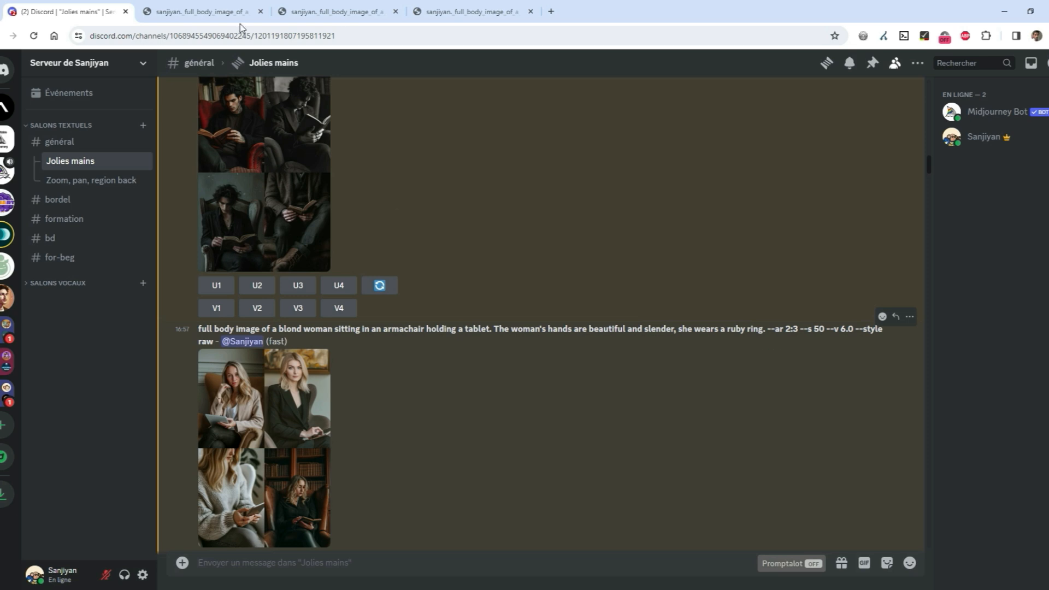
- View the opened blond woman grid with the dark clothes and floral blouse at full size and inspect the hands in all images
{"action": "left_click", "coordinate": [240, 14]}
{"action": "left_click", "coordinate": [594, 245]}
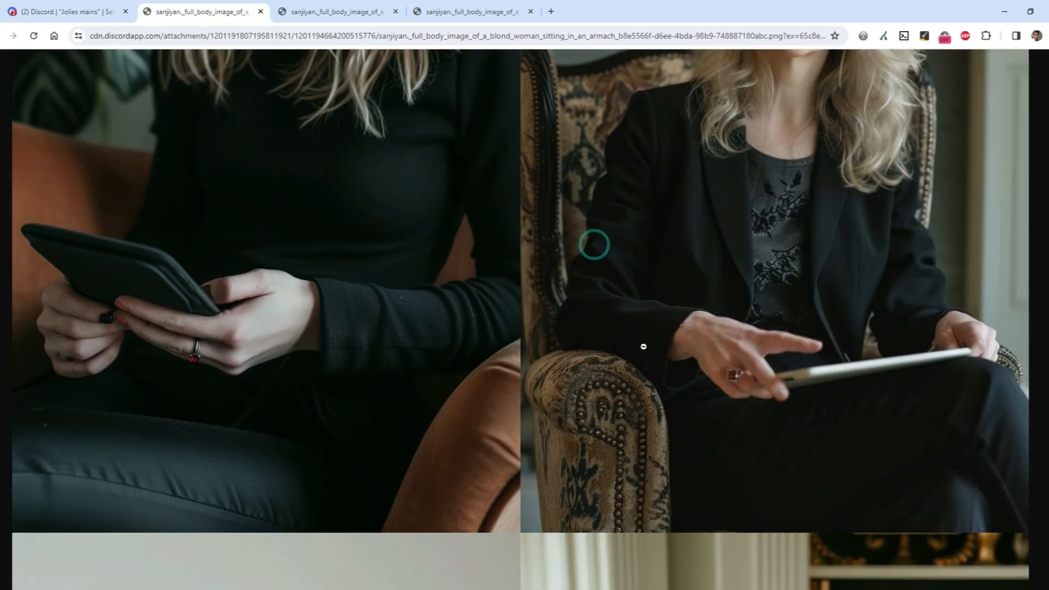
{"action": "scroll", "coordinate": [643, 346], "scroll_direction": "up", "scroll_amount": 1}
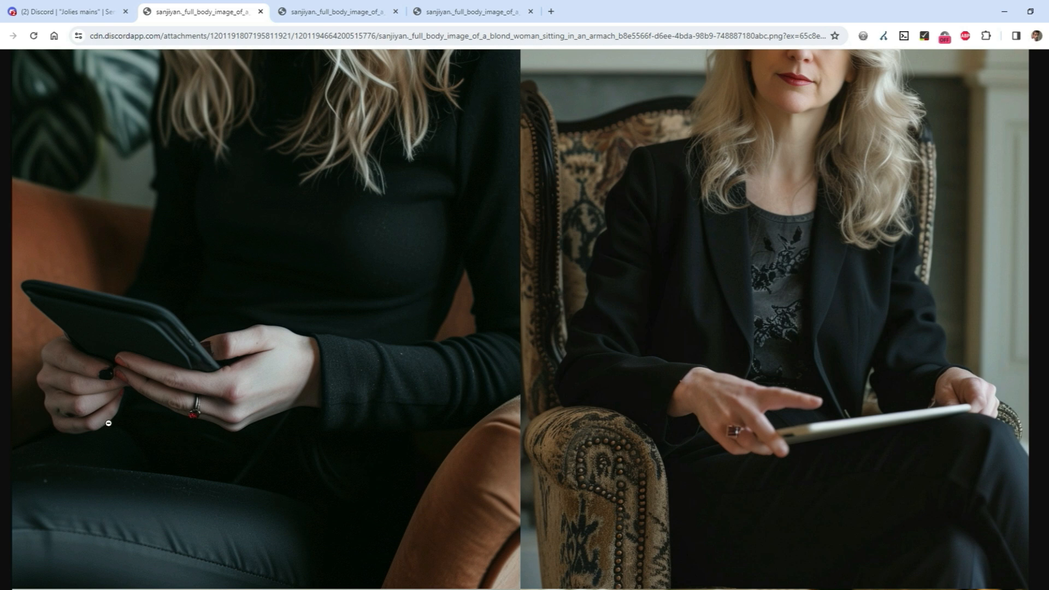
{"action": "scroll", "coordinate": [307, 396], "scroll_direction": "down", "scroll_amount": 12}
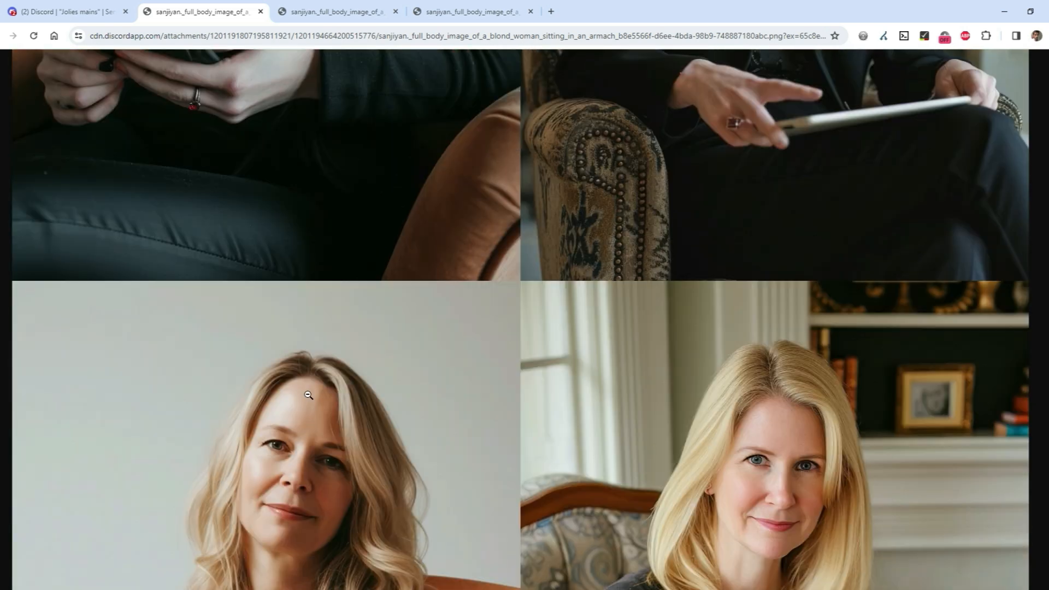
{"action": "scroll", "coordinate": [307, 395], "scroll_direction": "up", "scroll_amount": 1}
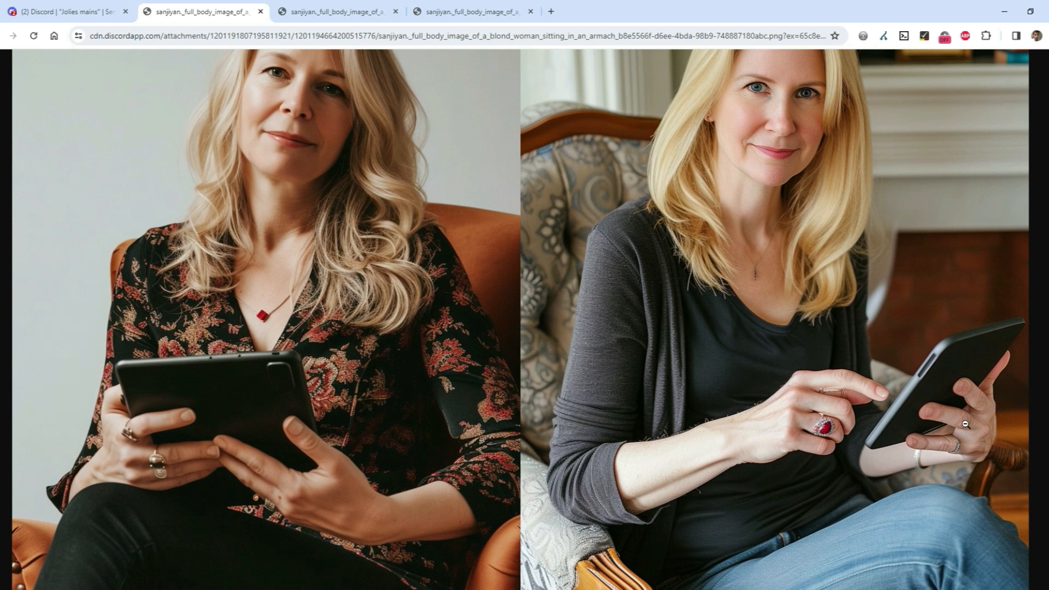
{"action": "scroll", "coordinate": [961, 425], "scroll_direction": "up", "scroll_amount": 2}
{"action": "scroll", "coordinate": [961, 425], "scroll_direction": "down", "scroll_amount": 2}
- View the other opened grid, with the beige blazer and knitted sweater, at full size and inspect the women's hands and rings
{"action": "left_click", "coordinate": [325, 7]}
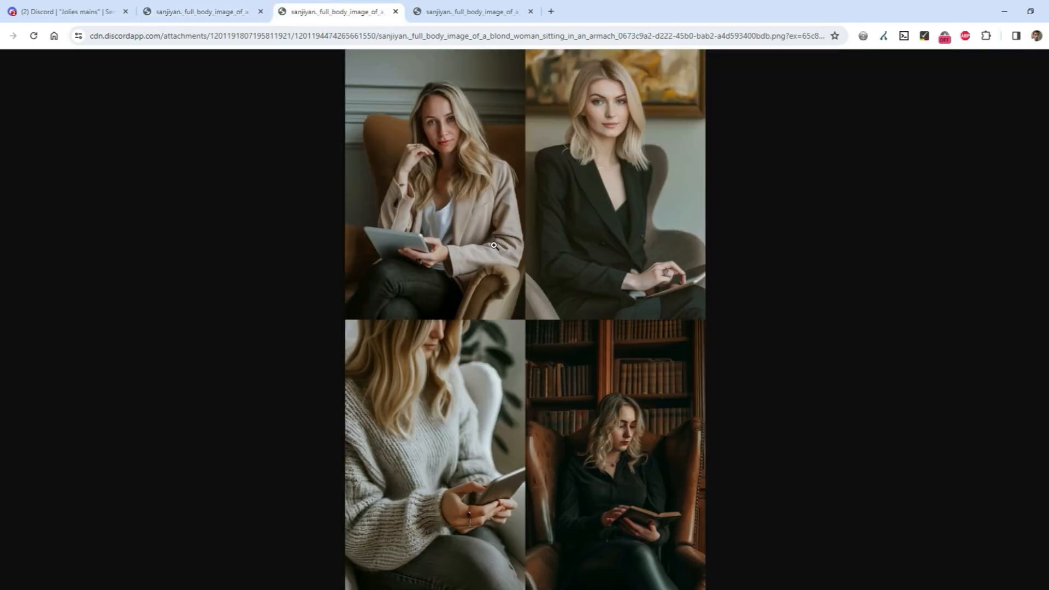
{"action": "left_click", "coordinate": [492, 243]}
{"action": "scroll", "coordinate": [790, 375], "scroll_direction": "up", "scroll_amount": 2}
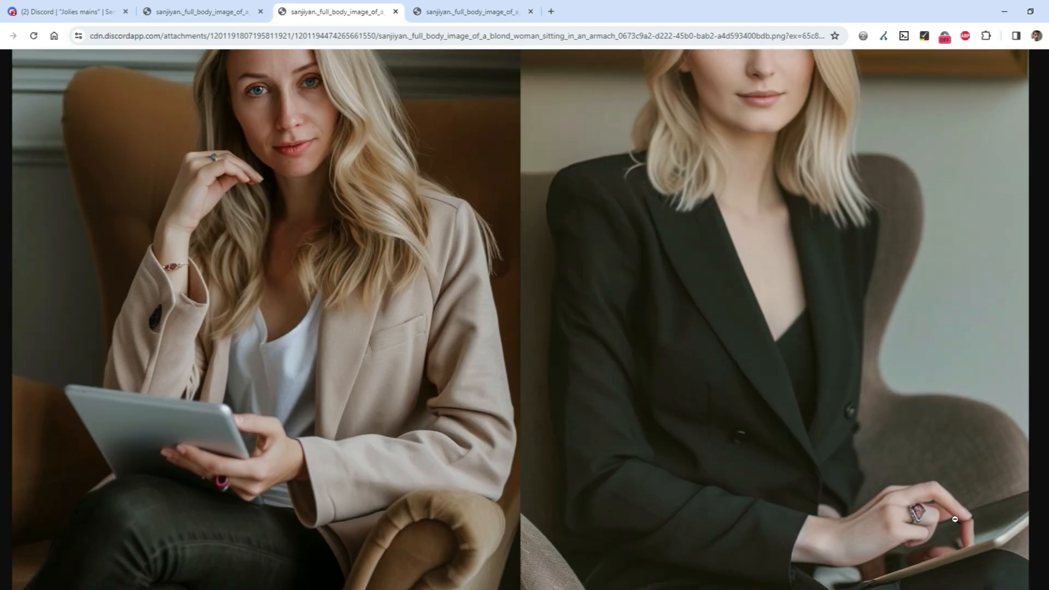
{"action": "scroll", "coordinate": [261, 427], "scroll_direction": "up", "scroll_amount": 2}
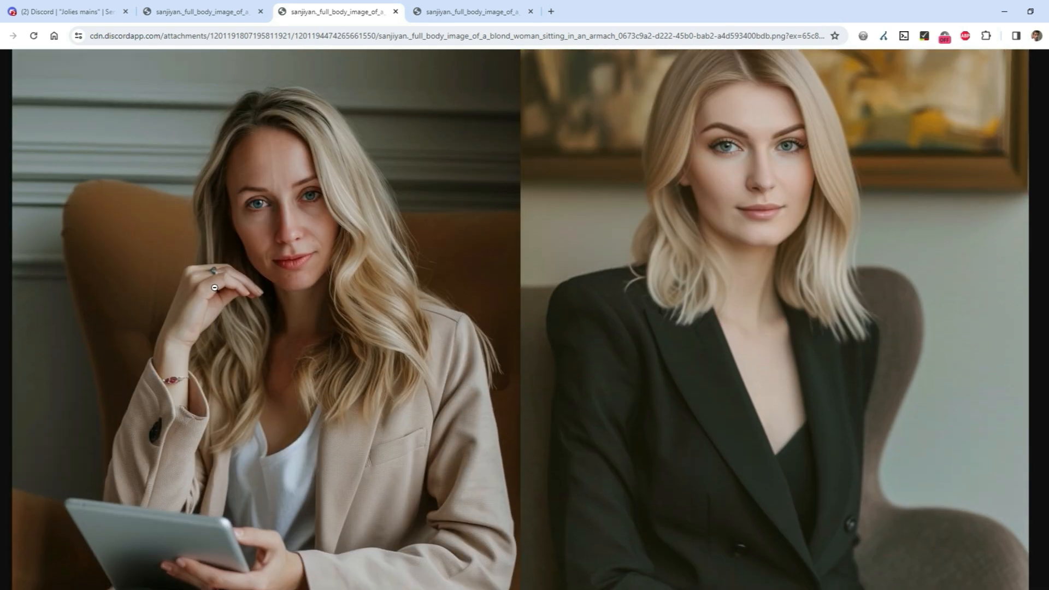
{"action": "scroll", "coordinate": [423, 320], "scroll_direction": "down", "scroll_amount": 4}
{"action": "scroll", "coordinate": [423, 320], "scroll_direction": "down", "scroll_amount": 8}
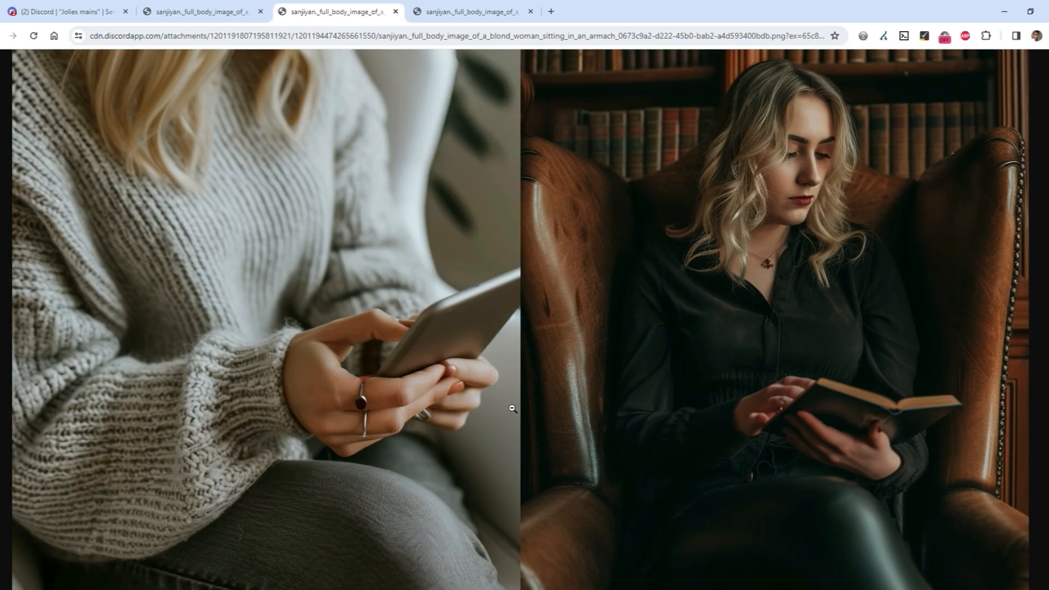
{"action": "scroll", "coordinate": [513, 408], "scroll_direction": "up", "scroll_amount": 2}
{"action": "scroll", "coordinate": [511, 409], "scroll_direction": "down", "scroll_amount": 2}
- Return to the Discord thread and read the note "Au pire, vous demandez à cacher les mains…" below the blond woman grids
{"action": "left_click", "coordinate": [68, 11]}
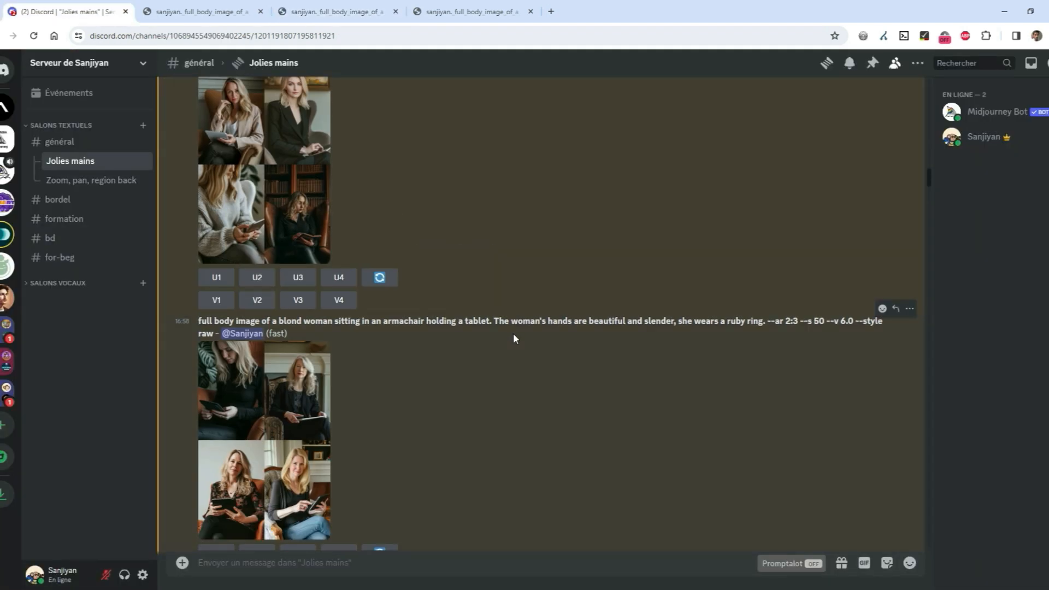
{"action": "scroll", "coordinate": [513, 333], "scroll_direction": "down", "scroll_amount": 2}
{"action": "scroll", "coordinate": [340, 344], "scroll_direction": "down", "scroll_amount": 2}
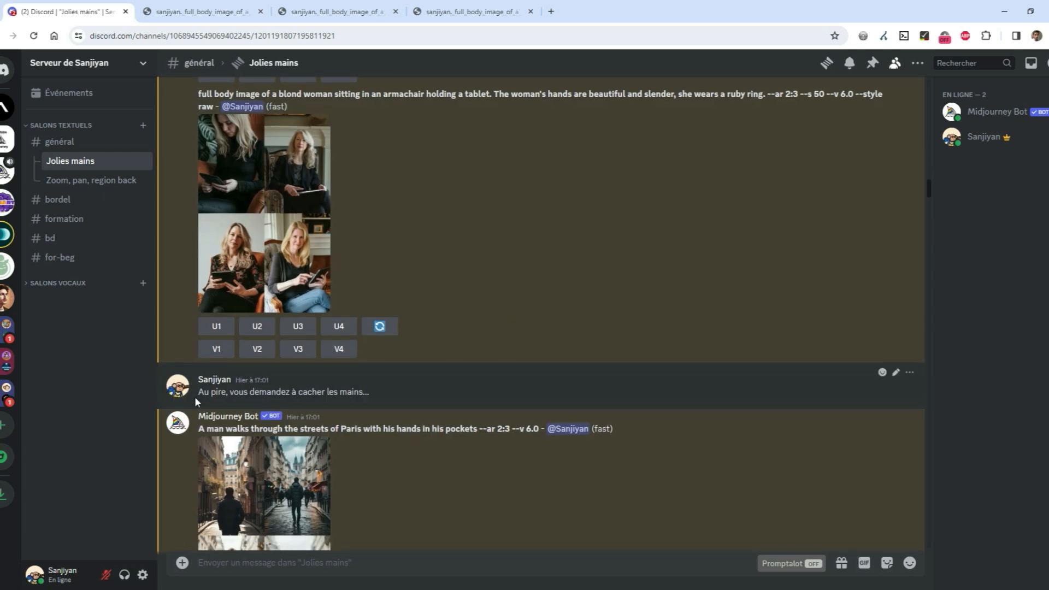
{"action": "scroll", "coordinate": [344, 377], "scroll_direction": "down", "scroll_amount": 3}
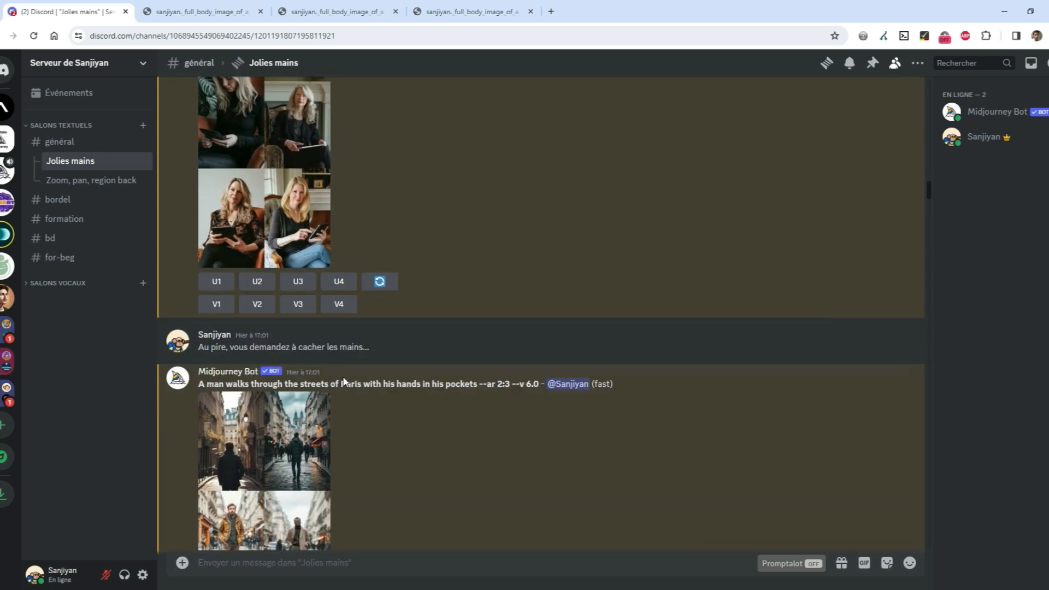
{"action": "left_click_drag", "start_coordinate": [200, 221], "coordinate": [369, 222]}
{"action": "left_click", "coordinate": [366, 221]}
{"action": "left_click_drag", "start_coordinate": [267, 224], "coordinate": [354, 223]}
{"action": "left_click", "coordinate": [452, 332]}
- Examine the prompt of the man walking through Paris with his hands in his pockets and enlarge its image grid
{"action": "left_click_drag", "start_coordinate": [201, 258], "coordinate": [337, 259]}
{"action": "left_click", "coordinate": [399, 296]}
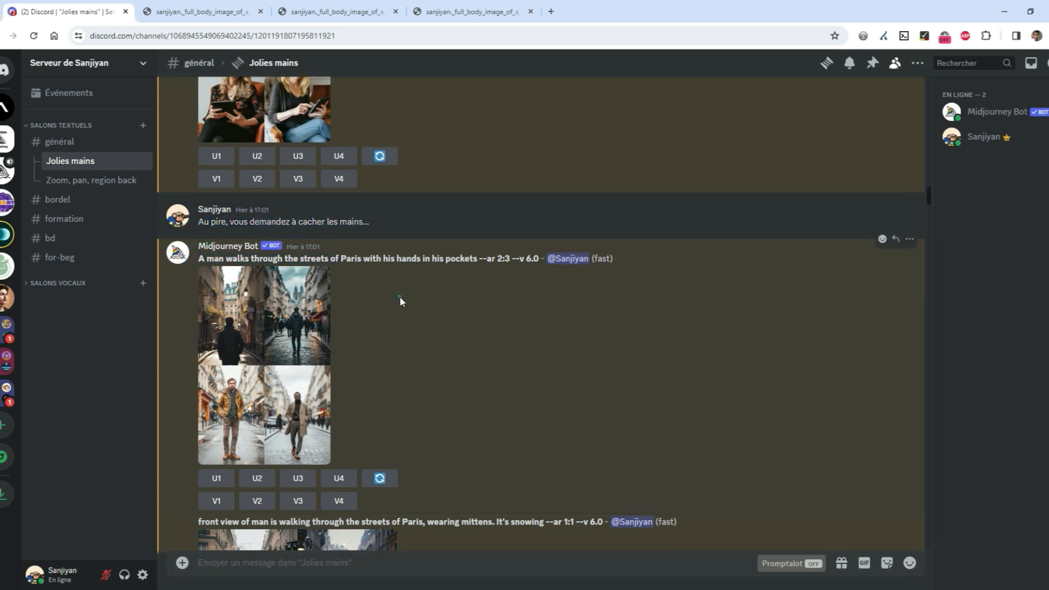
{"action": "left_click", "coordinate": [243, 349]}
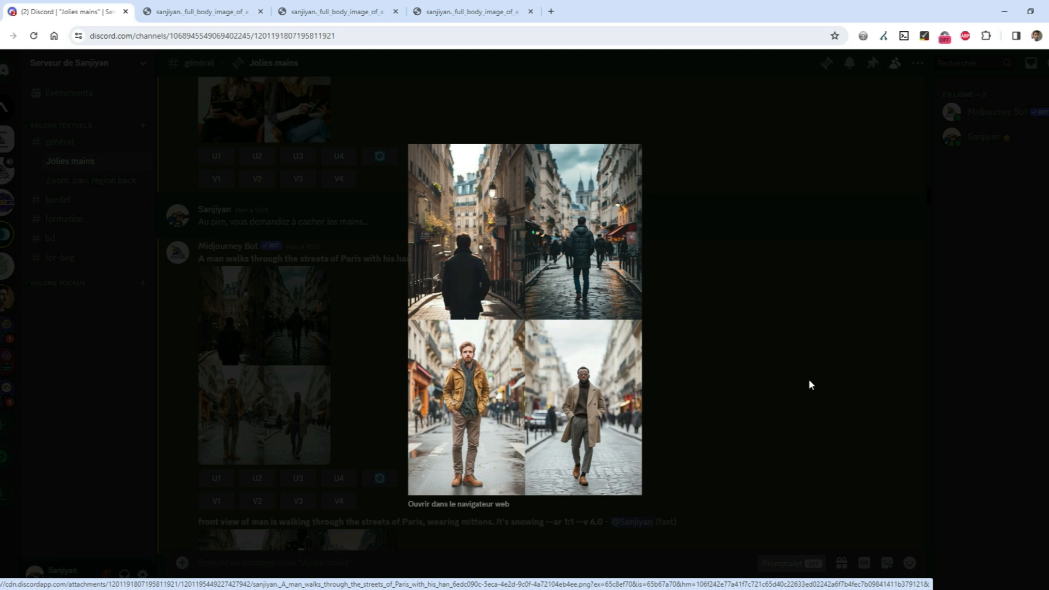
{"action": "left_click", "coordinate": [777, 392]}
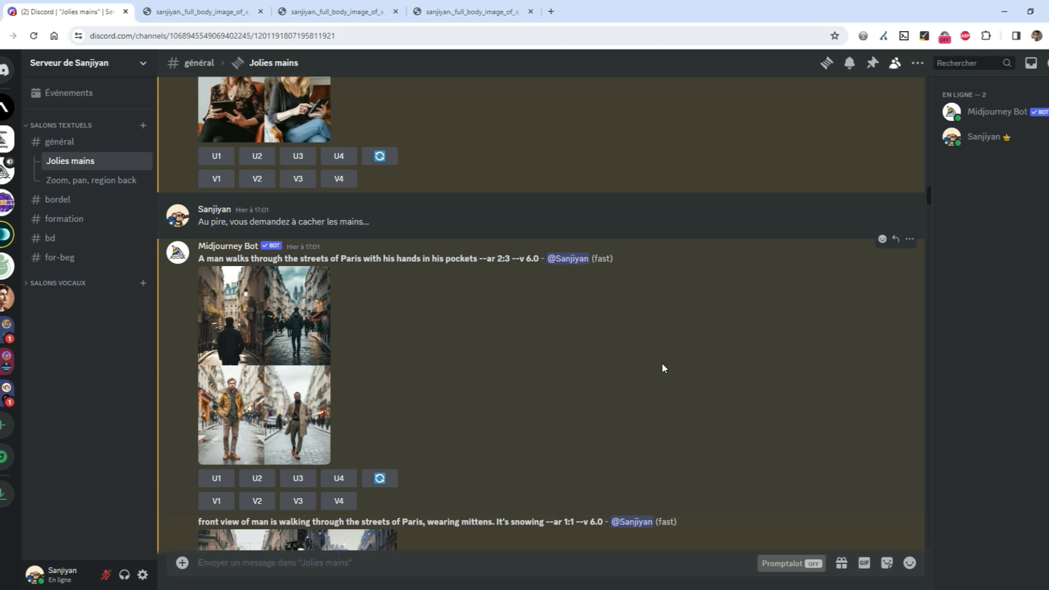
- Examine the "wearing mittens" wording in the prompt of the man walking through snowy Paris
{"action": "scroll", "coordinate": [650, 358], "scroll_direction": "down", "scroll_amount": 4}
{"action": "left_click_drag", "start_coordinate": [420, 290], "coordinate": [496, 295]}
{"action": "left_click", "coordinate": [511, 345]}
{"action": "scroll", "coordinate": [499, 348], "scroll_direction": "down", "scroll_amount": 1}
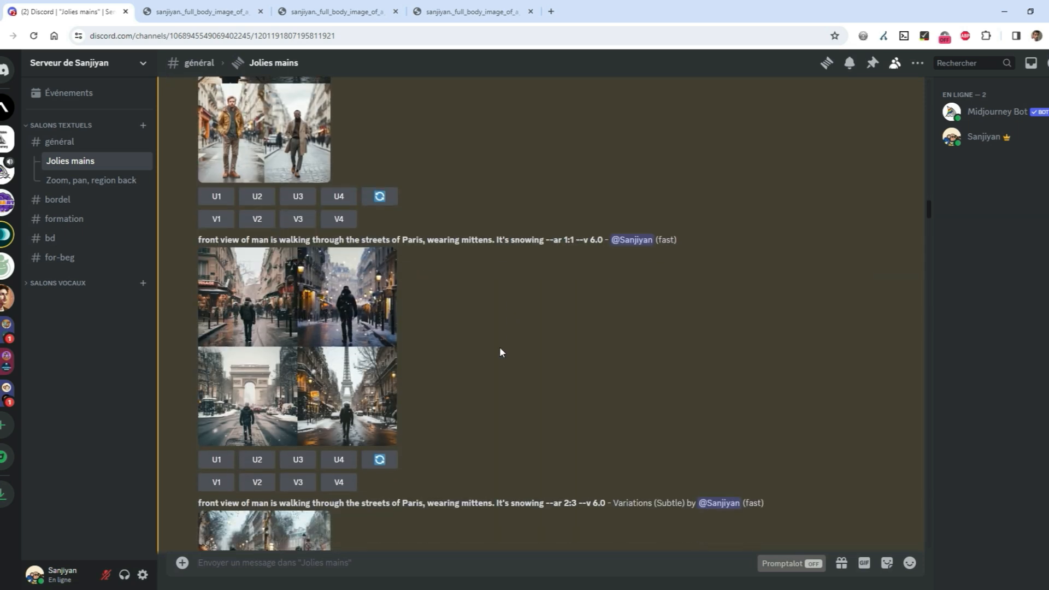
- Open the snowy Paris mittens grid in the web browser, inspect the gloved hands at full size, and close the image again
{"action": "left_click", "coordinate": [358, 335]}
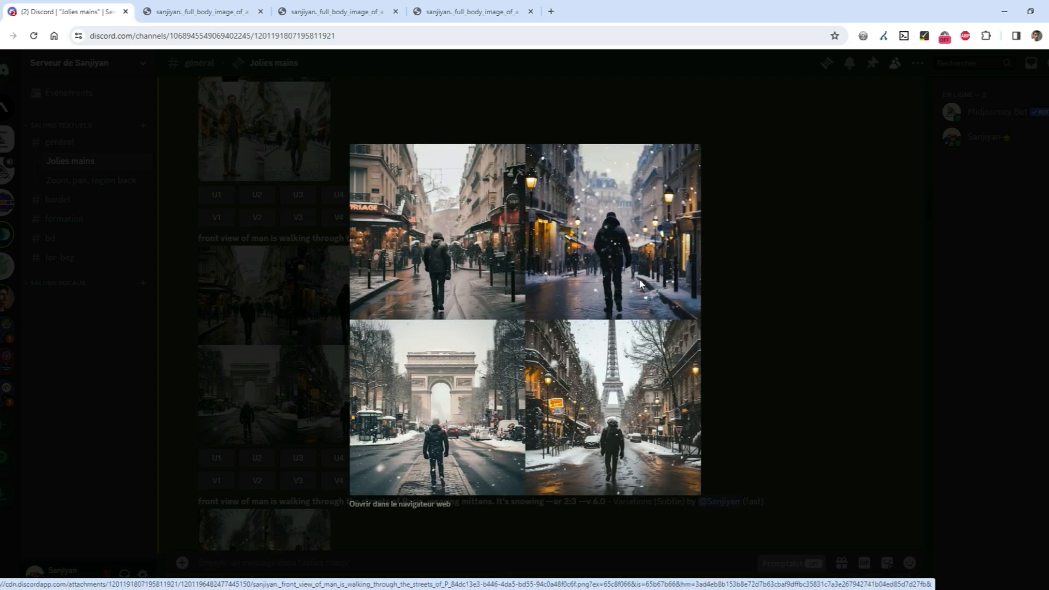
{"action": "left_click", "coordinate": [426, 503]}
{"action": "left_click", "coordinate": [670, 483]}
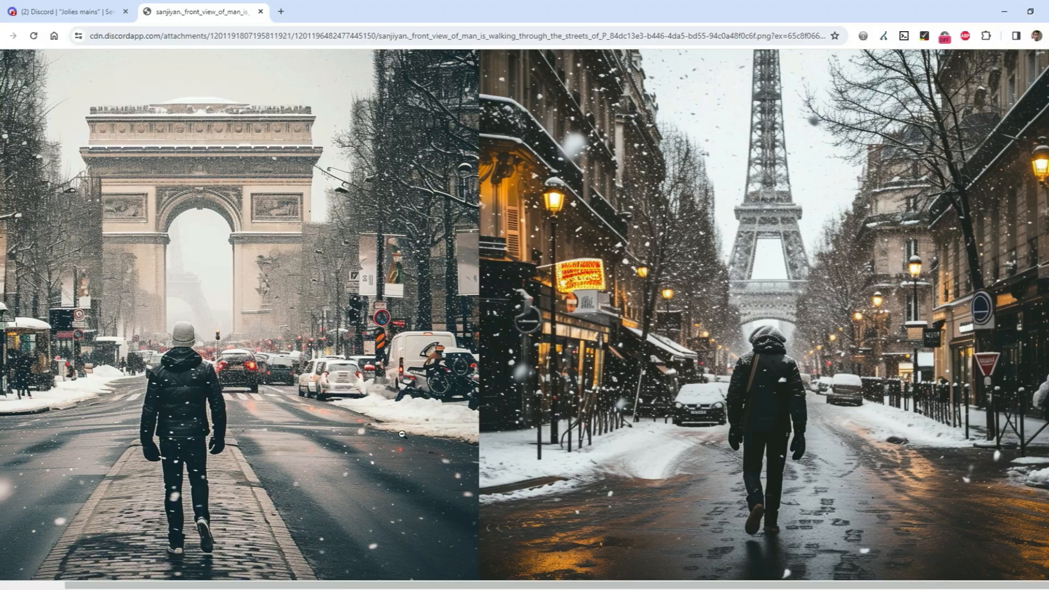
{"action": "scroll", "coordinate": [663, 416], "scroll_direction": "up", "scroll_amount": 10}
{"action": "scroll", "coordinate": [662, 415], "scroll_direction": "down", "scroll_amount": 1}
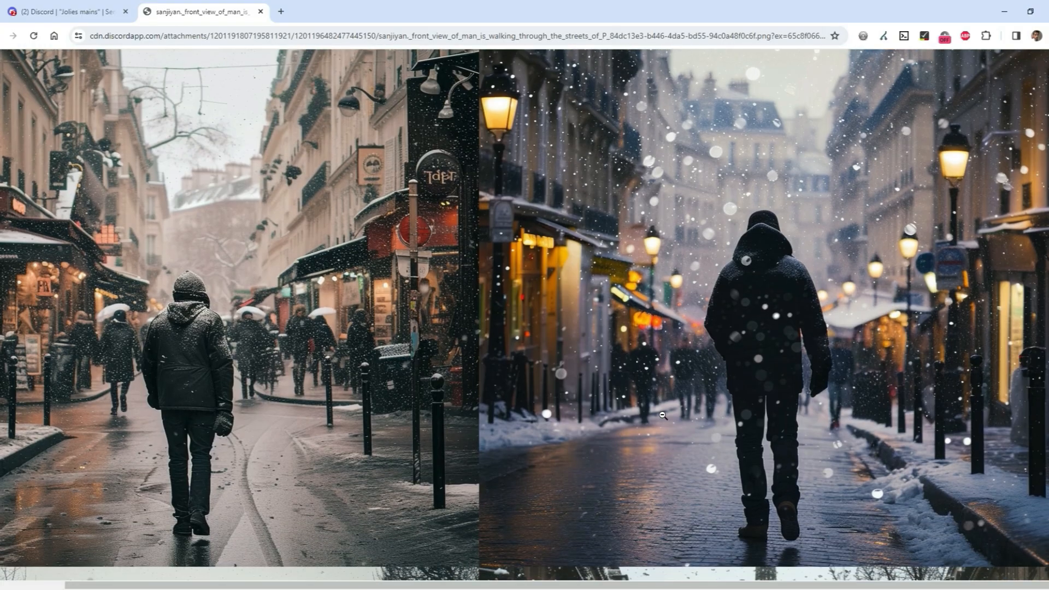
{"action": "left_click", "coordinate": [260, 11]}
{"action": "left_click", "coordinate": [734, 363]}
- Reveal the hidden spoiler heading for the third technique, below the mittens variation grid
{"action": "scroll", "coordinate": [611, 321], "scroll_direction": "down", "scroll_amount": 6}
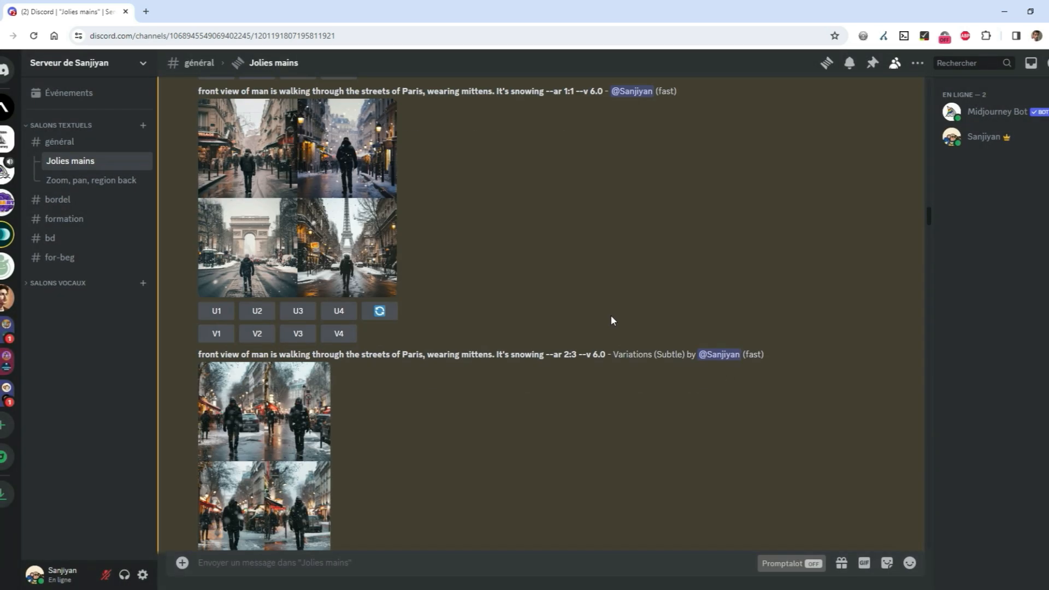
{"action": "scroll", "coordinate": [552, 283], "scroll_direction": "down", "scroll_amount": 1}
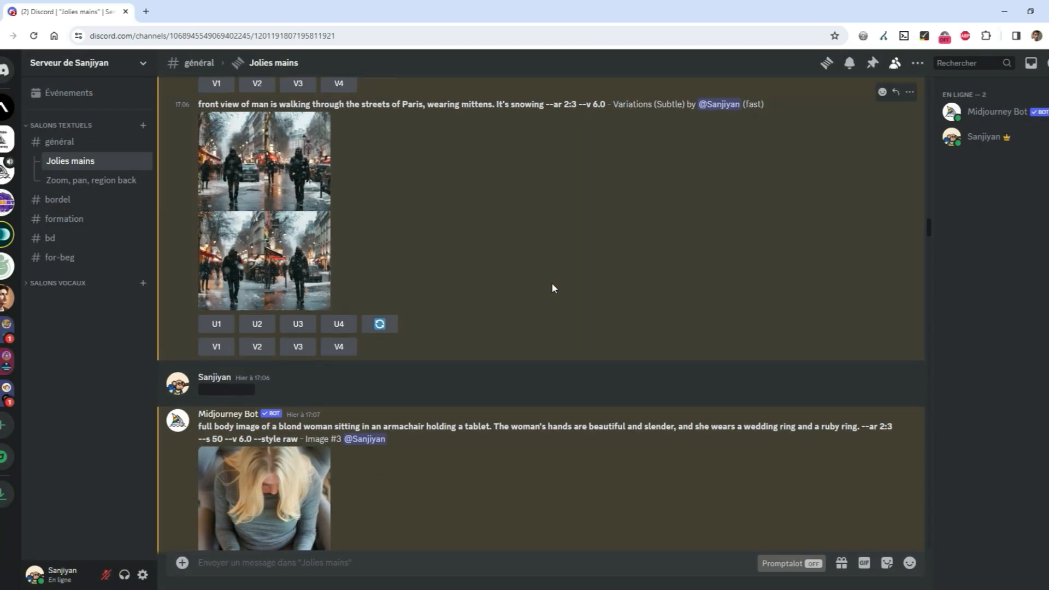
{"action": "scroll", "coordinate": [551, 283], "scroll_direction": "down", "scroll_amount": 1}
{"action": "left_click", "coordinate": [216, 331]}
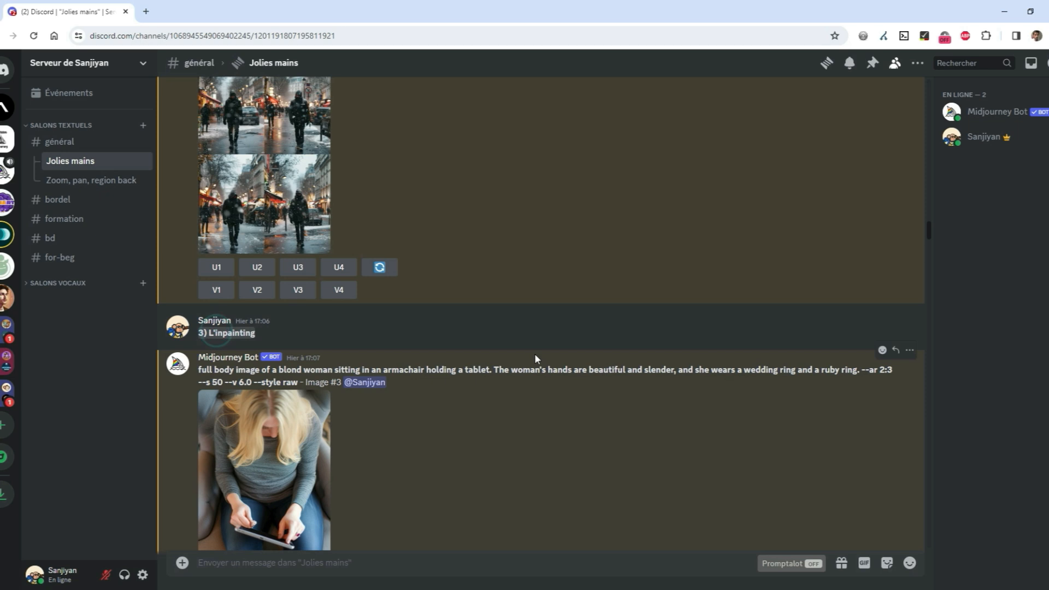
- Open the blond woman image under the inpainting heading in the web browser and inspect the hands at full size
{"action": "scroll", "coordinate": [535, 355], "scroll_direction": "down", "scroll_amount": 2}
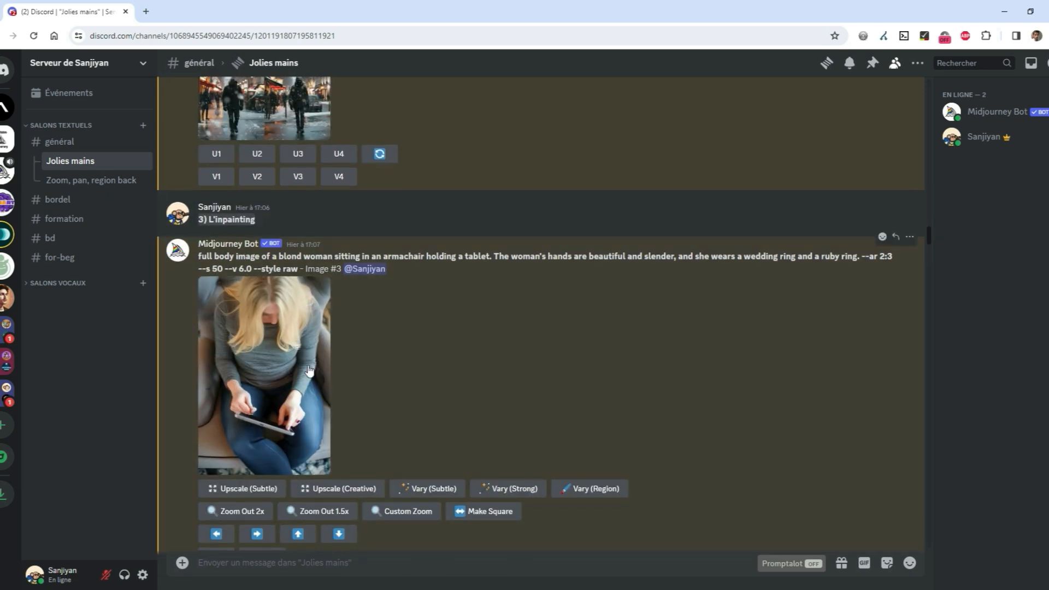
{"action": "left_click", "coordinate": [264, 377]}
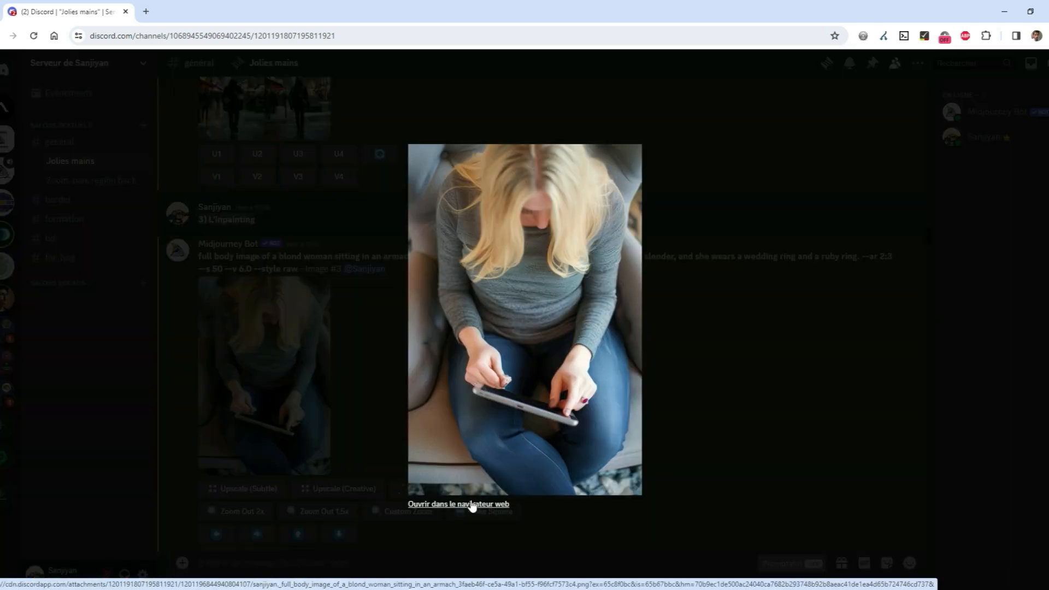
{"action": "left_click", "coordinate": [471, 503]}
{"action": "left_click", "coordinate": [497, 418]}
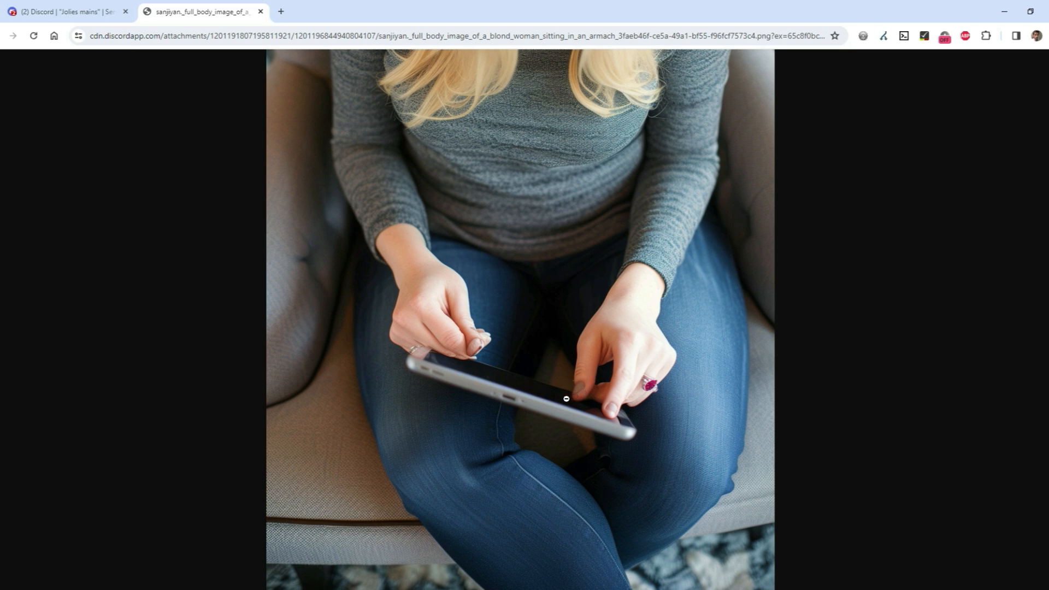
- Return to Discord and enlarge the region editor screenshot to examine the selected hand areas and the replacement prompt
{"action": "key", "text": "ctrl+Tab"}
{"action": "left_click", "coordinate": [763, 360]}
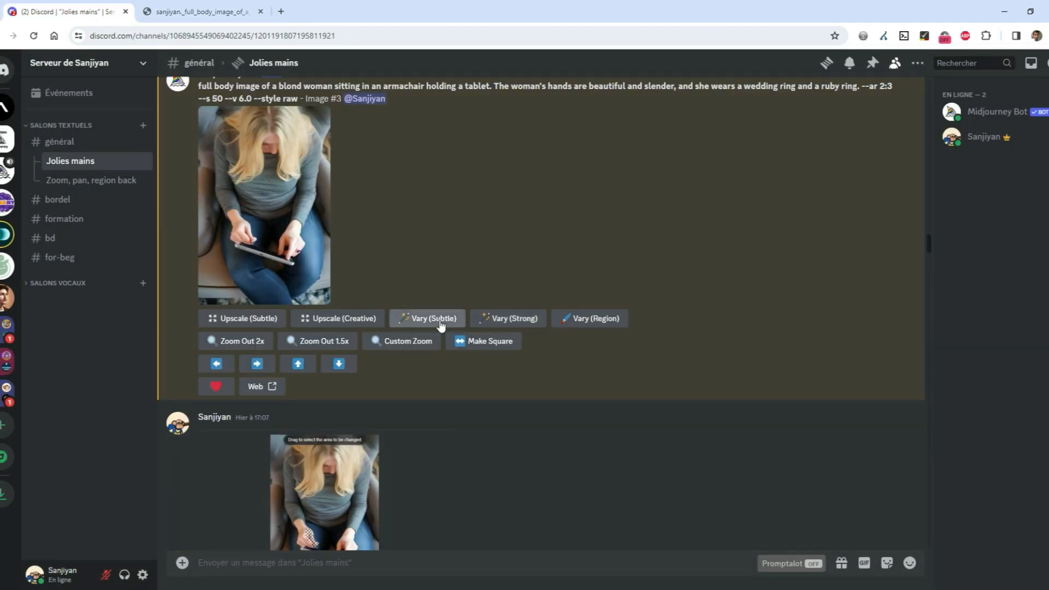
{"action": "scroll", "coordinate": [382, 339], "scroll_direction": "down", "scroll_amount": 3}
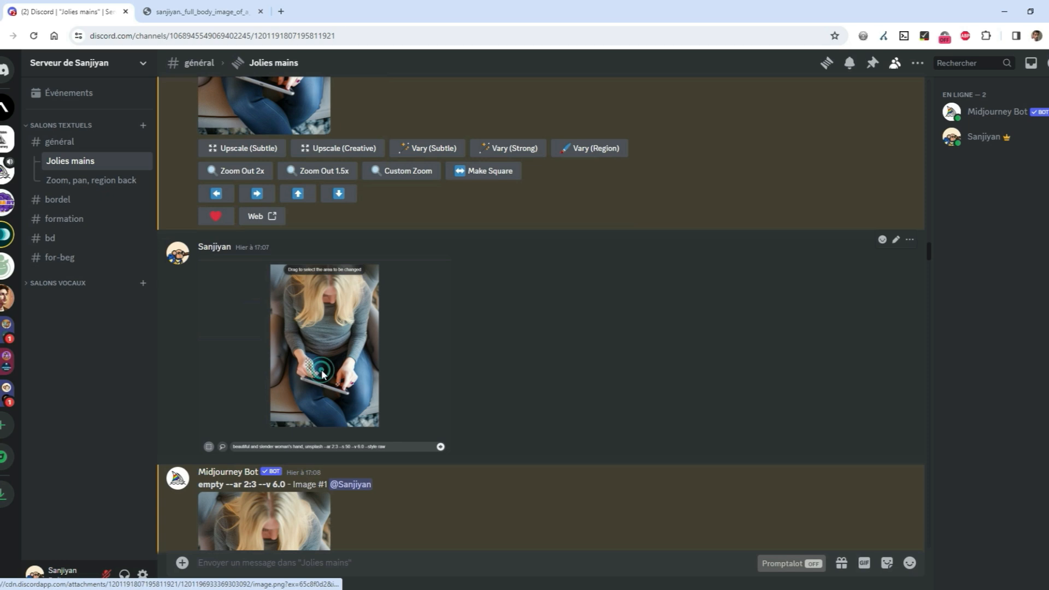
{"action": "left_click", "coordinate": [322, 374]}
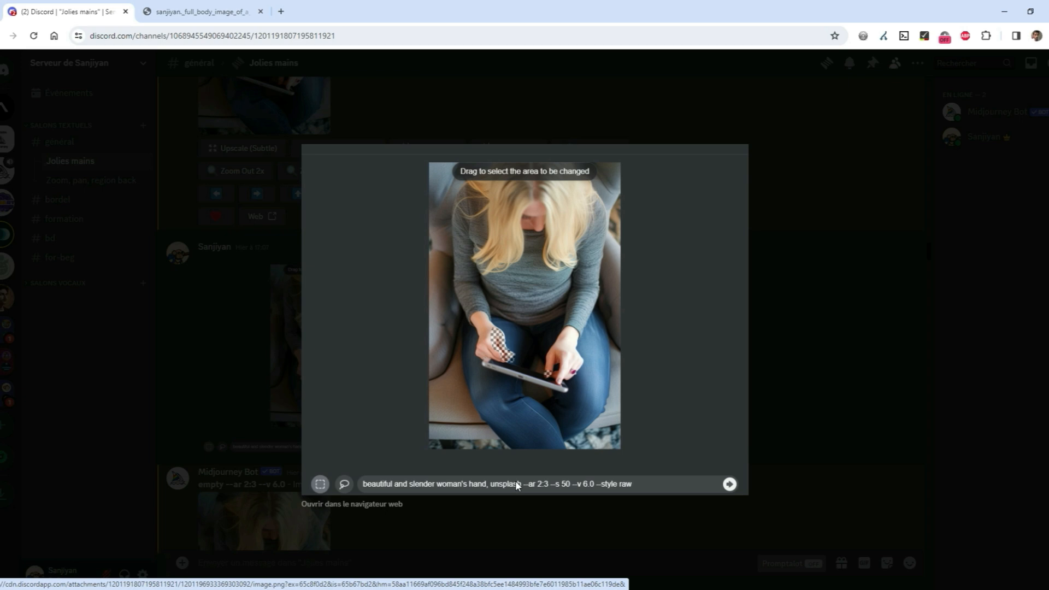
{"action": "key", "text": "Escape"}
- Enlarge the inpainted result of the blond woman image and go on to the before-and-after close-ups of the hand
{"action": "scroll", "coordinate": [239, 210], "scroll_direction": "up", "scroll_amount": 3}
{"action": "left_click", "coordinate": [239, 209]}
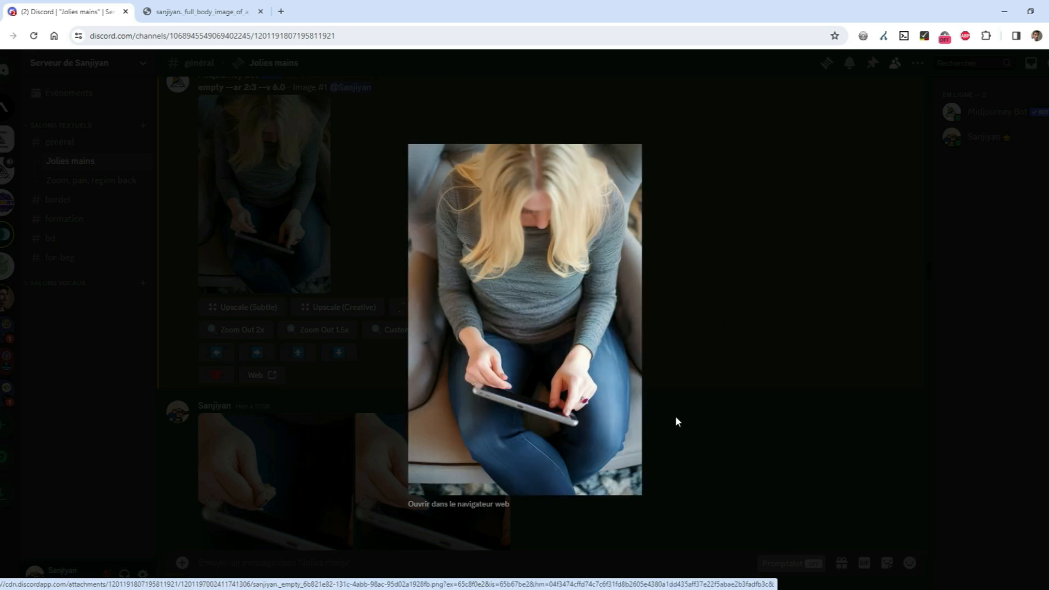
{"action": "left_click", "coordinate": [726, 461]}
{"action": "scroll", "coordinate": [710, 437], "scroll_direction": "down", "scroll_amount": 2}
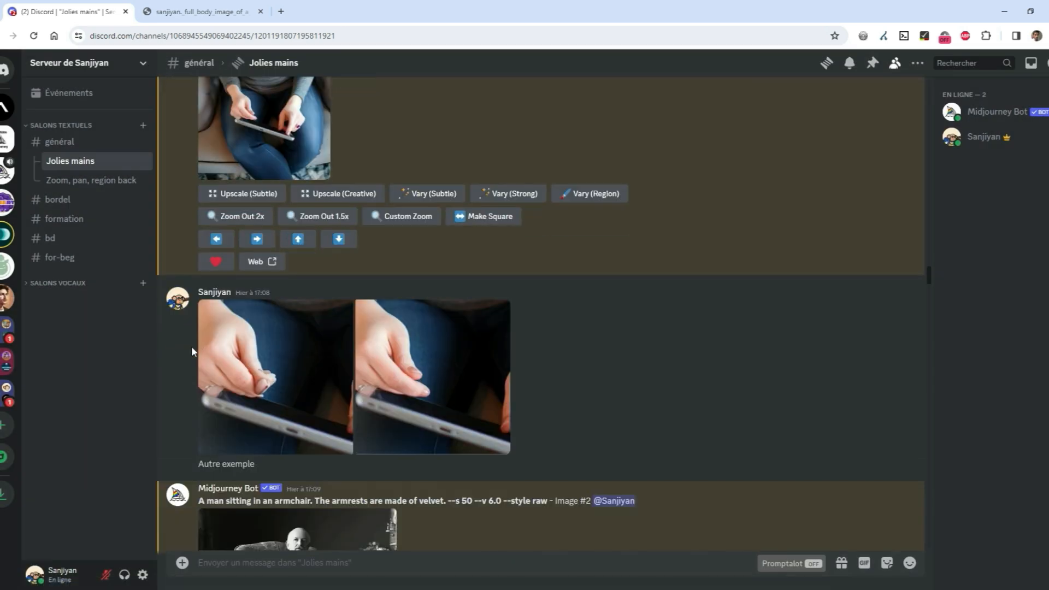
- Enlarge the before-and-after close-ups of the hand on the tablet and compare the two versions
{"action": "left_click", "coordinate": [303, 373]}
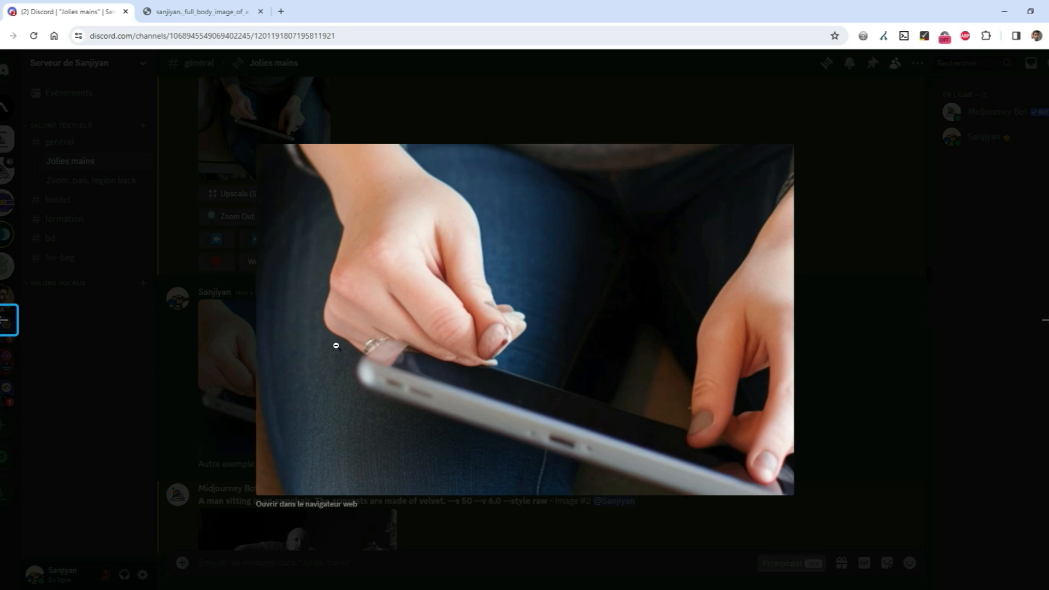
{"action": "key", "text": "Right"}
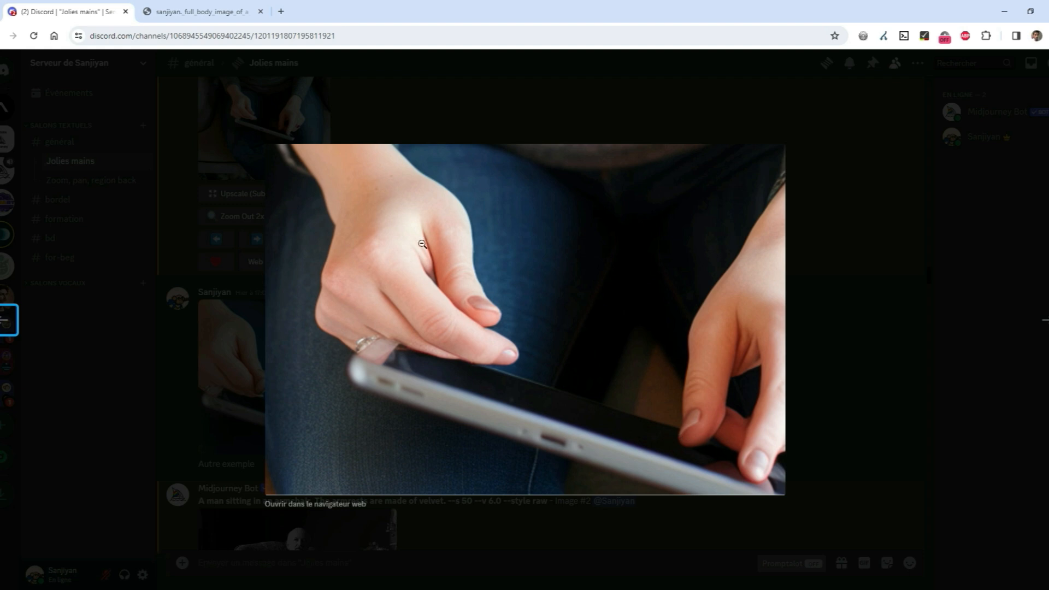
{"action": "key", "text": "Right"}
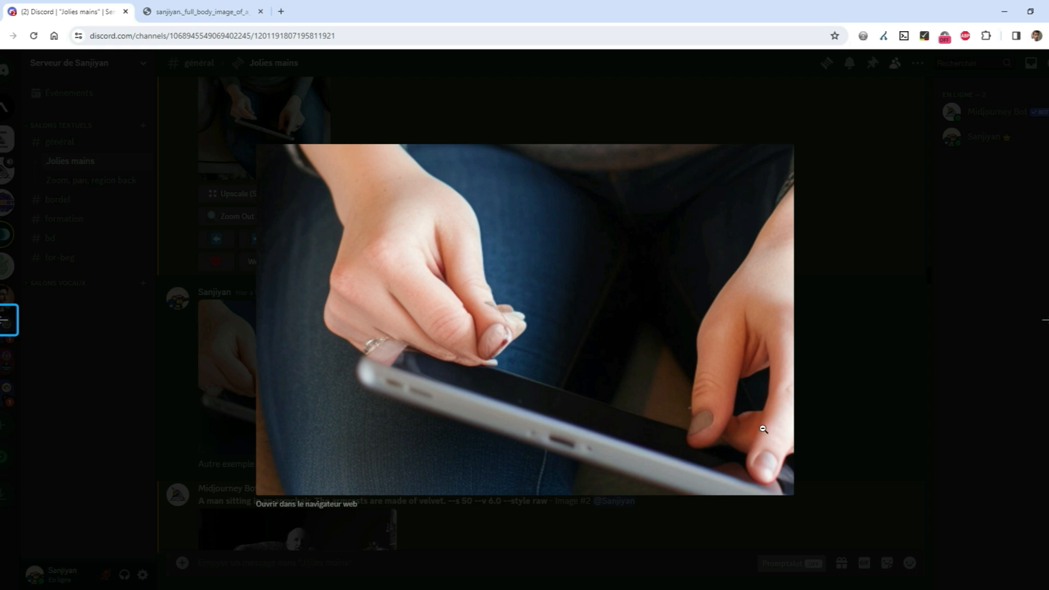
{"action": "key", "text": "Right"}
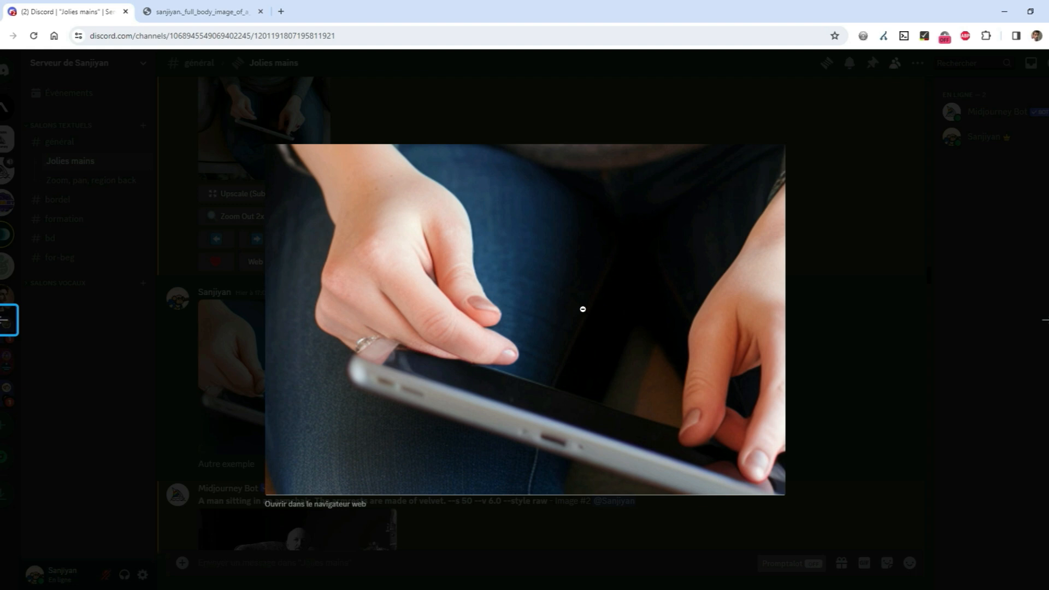
{"action": "key", "text": "Escape"}
- Enlarge the man in the velvet armchair image, followed by its region editor screenshot, to examine the selected hands and the replacement prompt
{"action": "scroll", "coordinate": [686, 333], "scroll_direction": "down", "scroll_amount": 4}
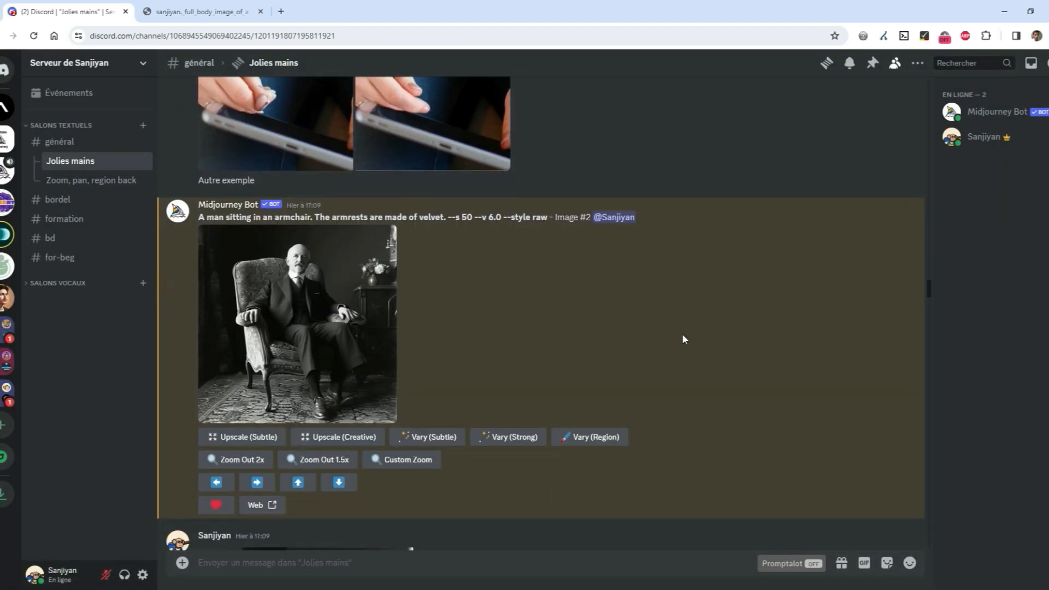
{"action": "left_click", "coordinate": [330, 315]}
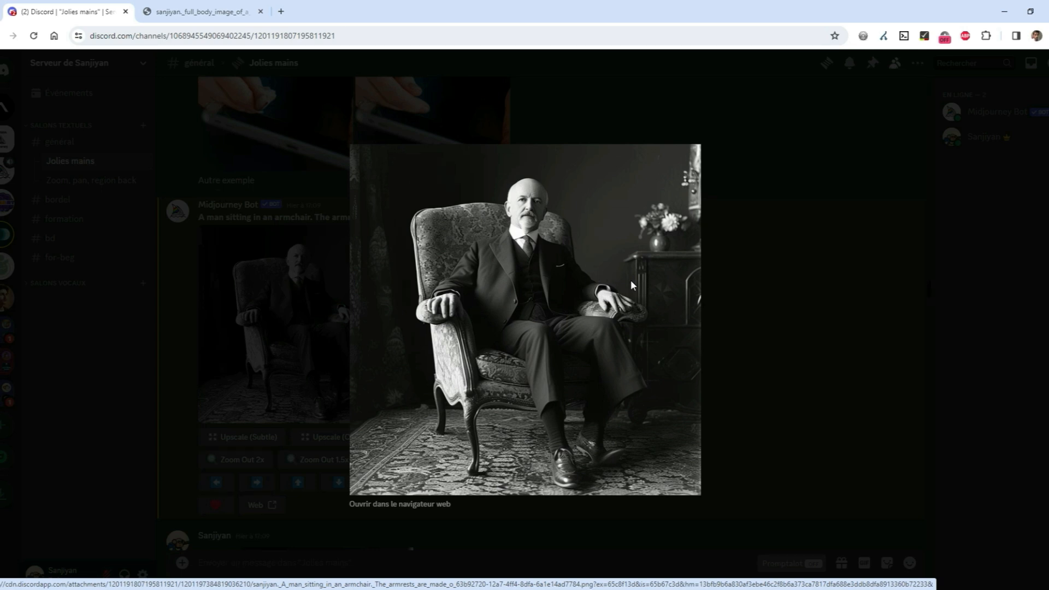
{"action": "left_click", "coordinate": [795, 338]}
{"action": "scroll", "coordinate": [498, 270], "scroll_direction": "down", "scroll_amount": 5}
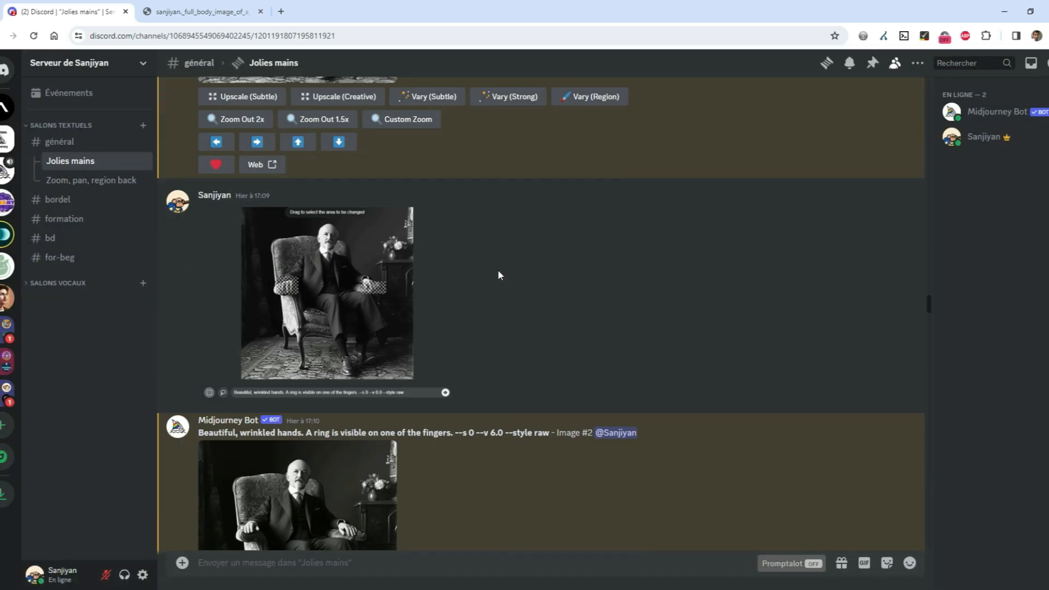
{"action": "left_click", "coordinate": [358, 281]}
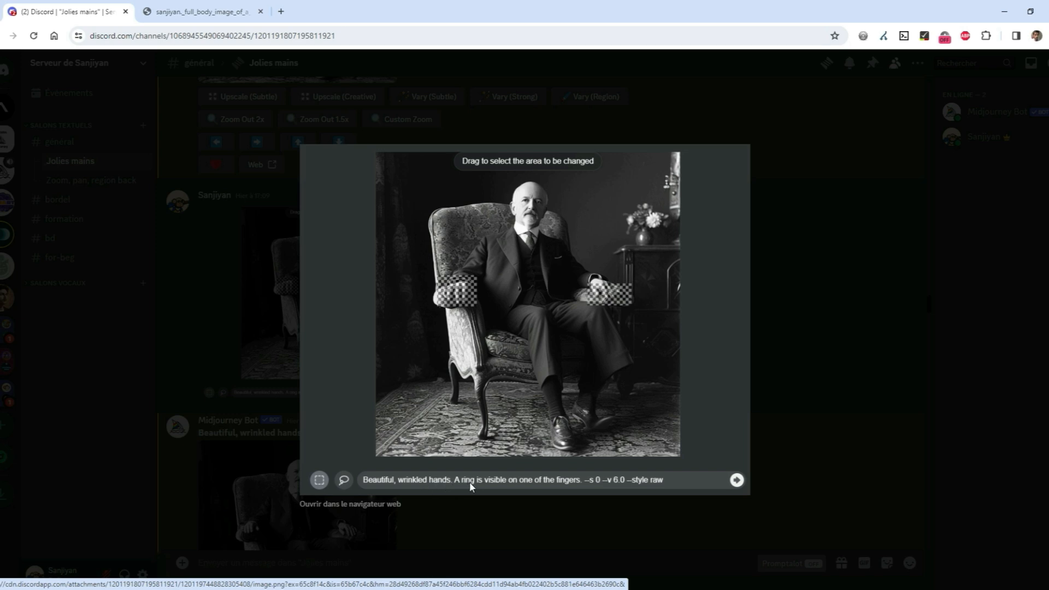
{"action": "key", "text": "Escape"}
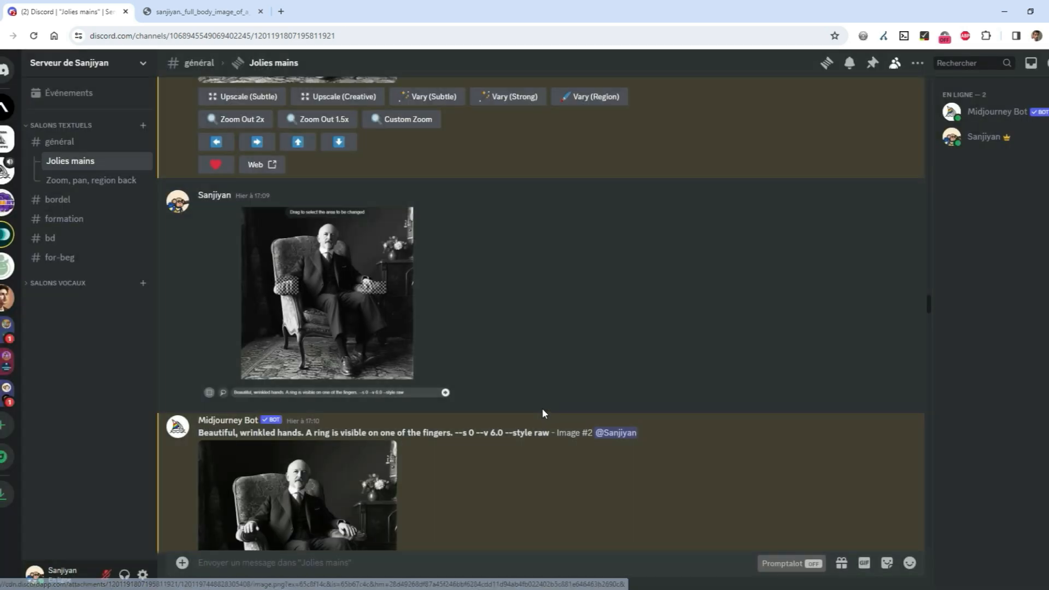
- Open the inpainted armchair image with the "Beautiful, wrinkled hands" prompt in the web browser
{"action": "scroll", "coordinate": [542, 408], "scroll_direction": "down", "scroll_amount": 2}
{"action": "left_click", "coordinate": [360, 408]}
{"action": "left_click", "coordinate": [417, 502]}
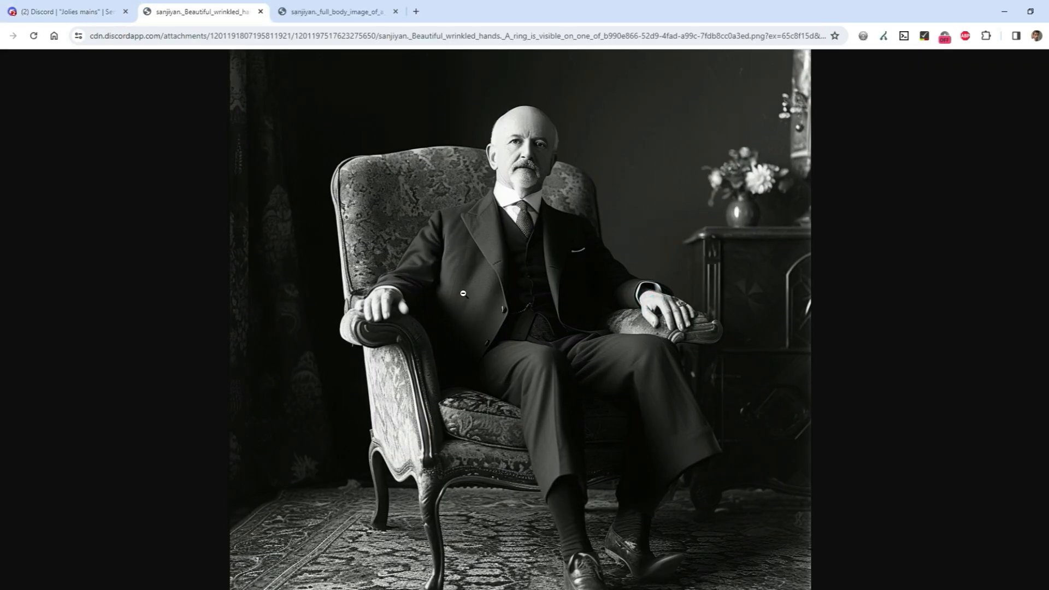
- Return to Discord, open the original armchair image in the web browser, and compare its hands with the inpainted version at 150% zoom
{"action": "left_click", "coordinate": [62, 5]}
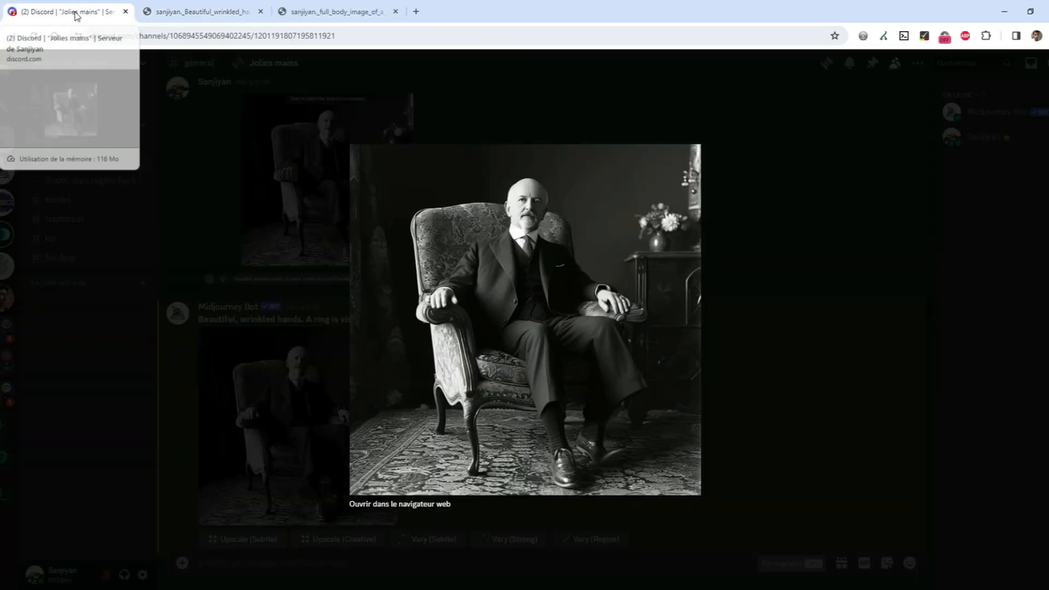
{"action": "left_click", "coordinate": [782, 395]}
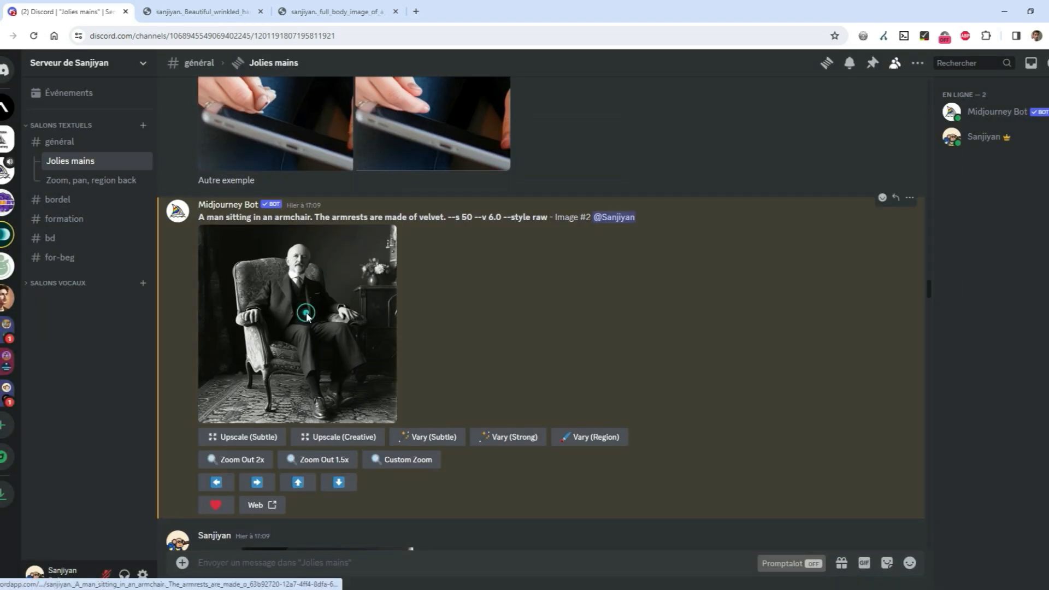
{"action": "left_click", "coordinate": [306, 295]}
{"action": "left_click", "coordinate": [427, 504]}
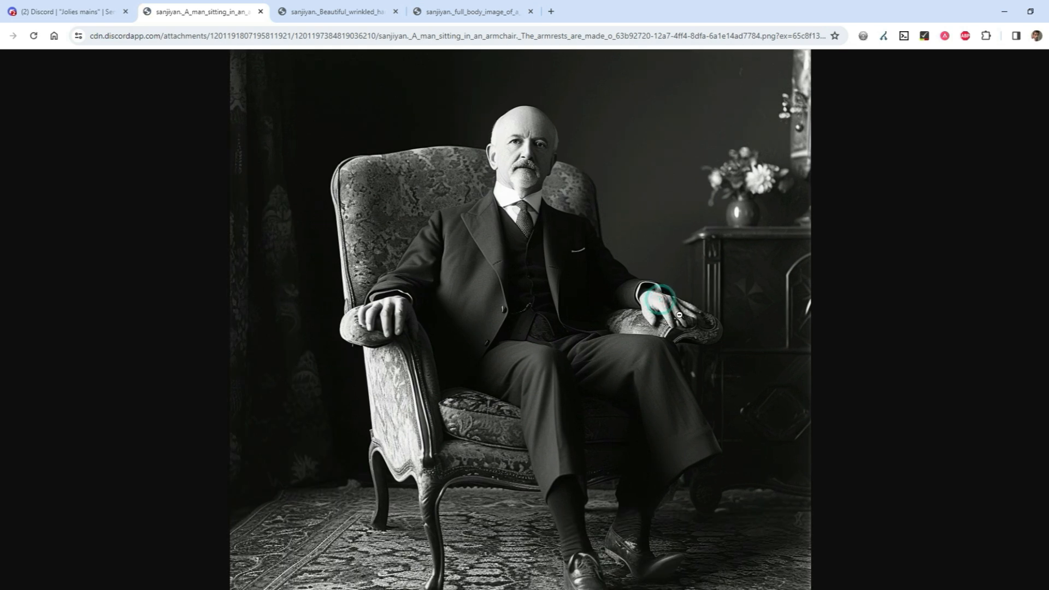
{"action": "scroll", "coordinate": [660, 302], "scroll_direction": "up", "scroll_amount": 3}
{"action": "scroll", "coordinate": [679, 311], "scroll_direction": "down", "scroll_amount": 2}
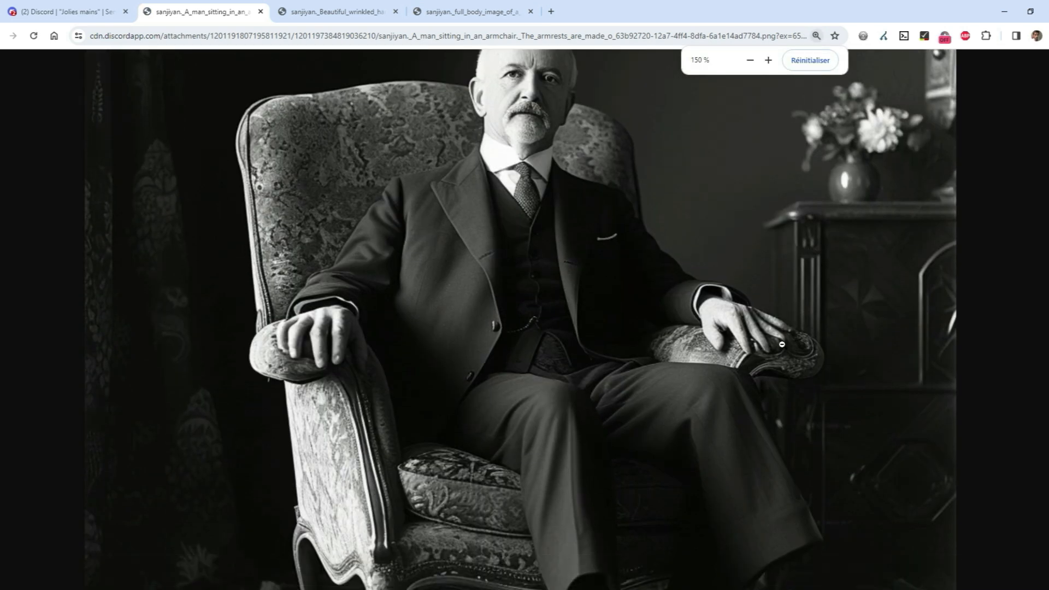
{"action": "left_click", "coordinate": [322, 8]}
{"action": "scroll", "coordinate": [735, 358], "scroll_direction": "down", "scroll_amount": 2}
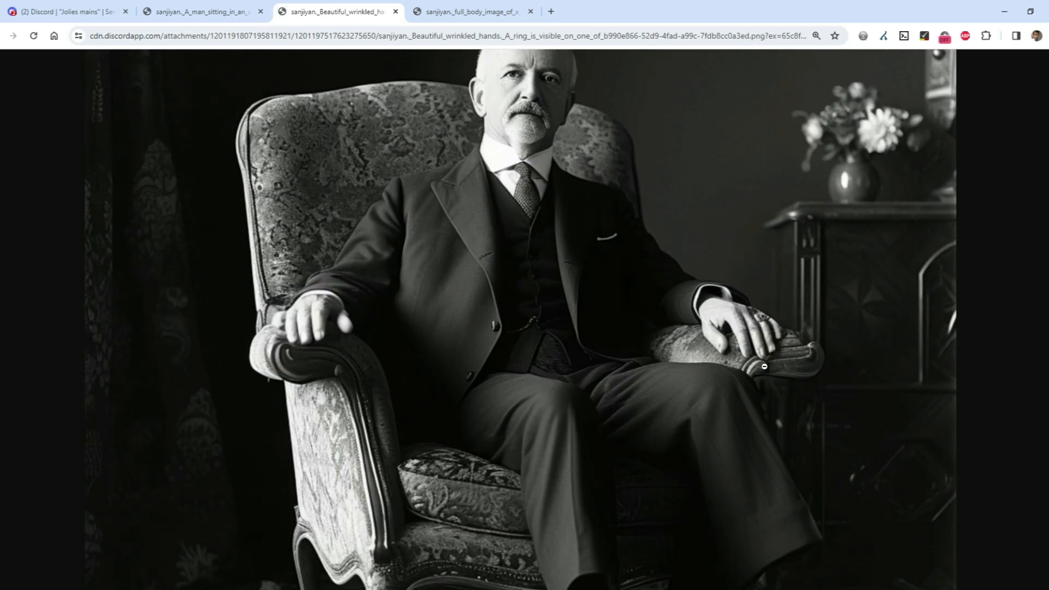
- Return to the Discord thread, close the three browser image tabs and dismiss the enlarged image
{"action": "left_click", "coordinate": [65, 12]}
{"action": "left_click", "coordinate": [260, 12]}
{"action": "left_click", "coordinate": [262, 11]}
{"action": "left_click", "coordinate": [262, 11]}
{"action": "left_click", "coordinate": [766, 277]}
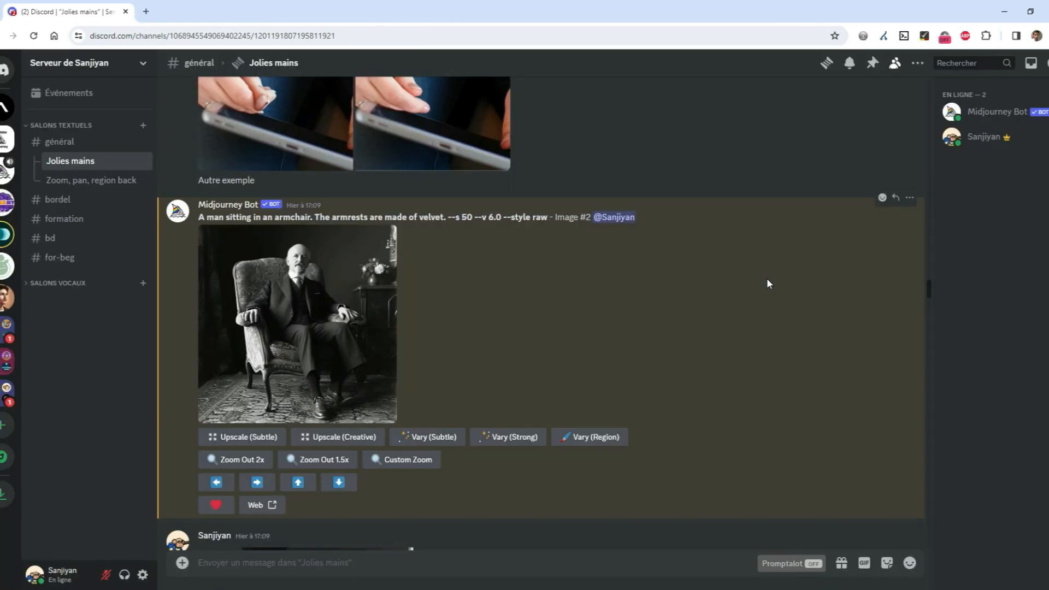
- Reveal the hidden spoiler heading for the fourth technique, below the inpainted armchair image
{"action": "scroll", "coordinate": [742, 279], "scroll_direction": "down", "scroll_amount": 5}
{"action": "scroll", "coordinate": [739, 282], "scroll_direction": "down", "scroll_amount": 5}
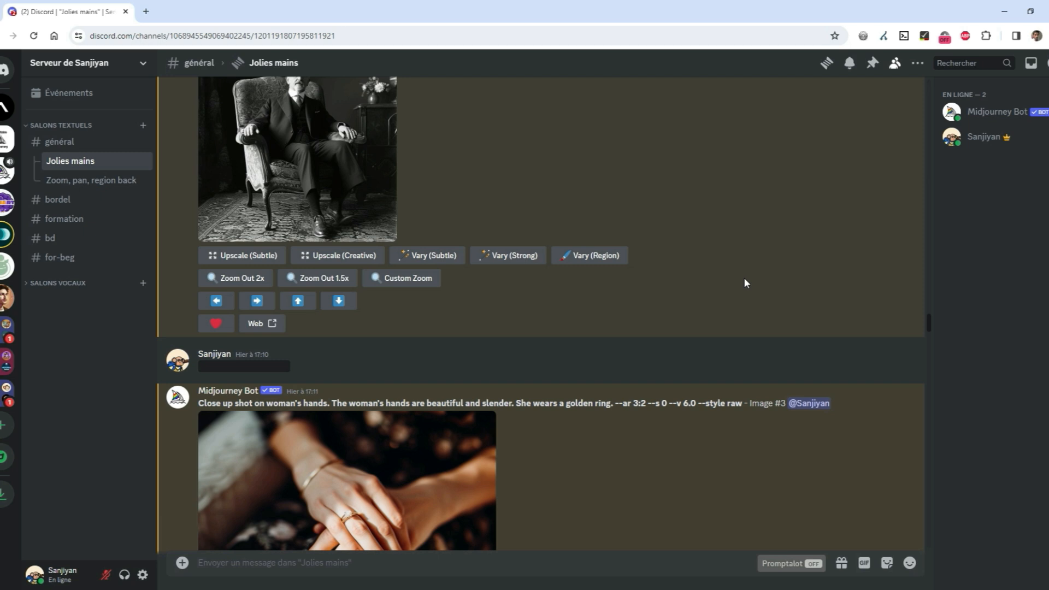
{"action": "scroll", "coordinate": [743, 277], "scroll_direction": "down", "scroll_amount": 3}
{"action": "left_click", "coordinate": [264, 197]}
{"action": "left_click", "coordinate": [210, 196]}
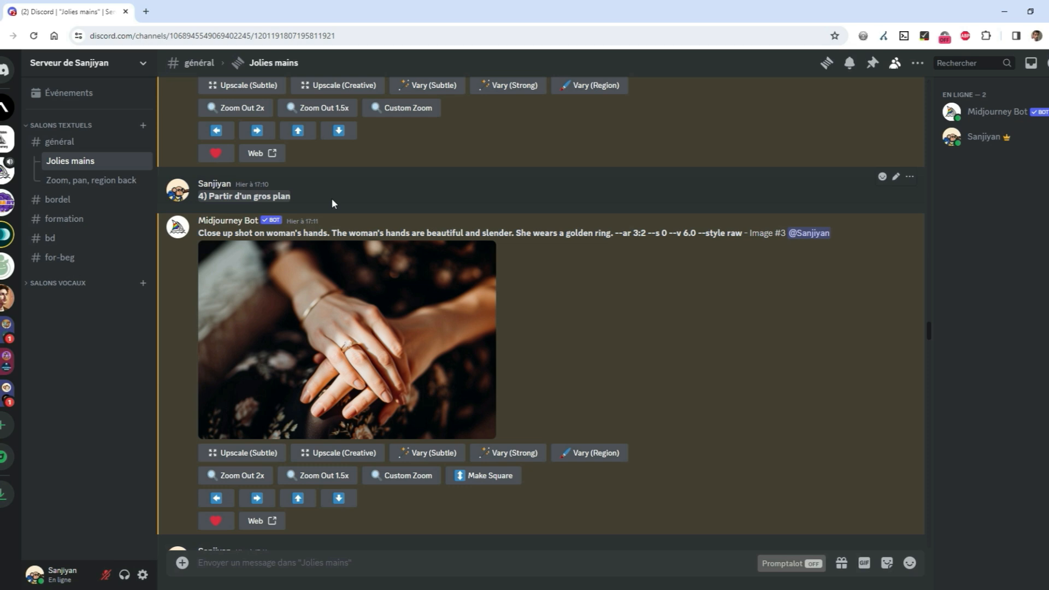
- Highlight the close-up shot and golden ring phrases in the woman's hands prompt and enlarge its image to examine the hands
{"action": "left_click_drag", "start_coordinate": [198, 232], "coordinate": [326, 233]}
{"action": "left_click", "coordinate": [321, 233]}
{"action": "left_click_drag", "start_coordinate": [612, 230], "coordinate": [518, 224]}
{"action": "left_click", "coordinate": [644, 272]}
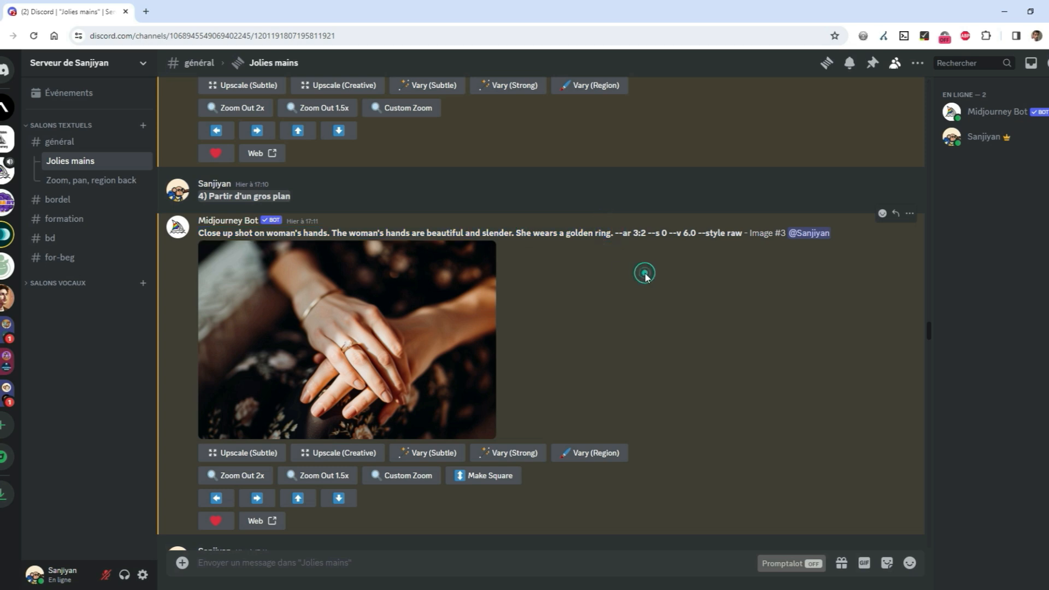
{"action": "left_click", "coordinate": [454, 327]}
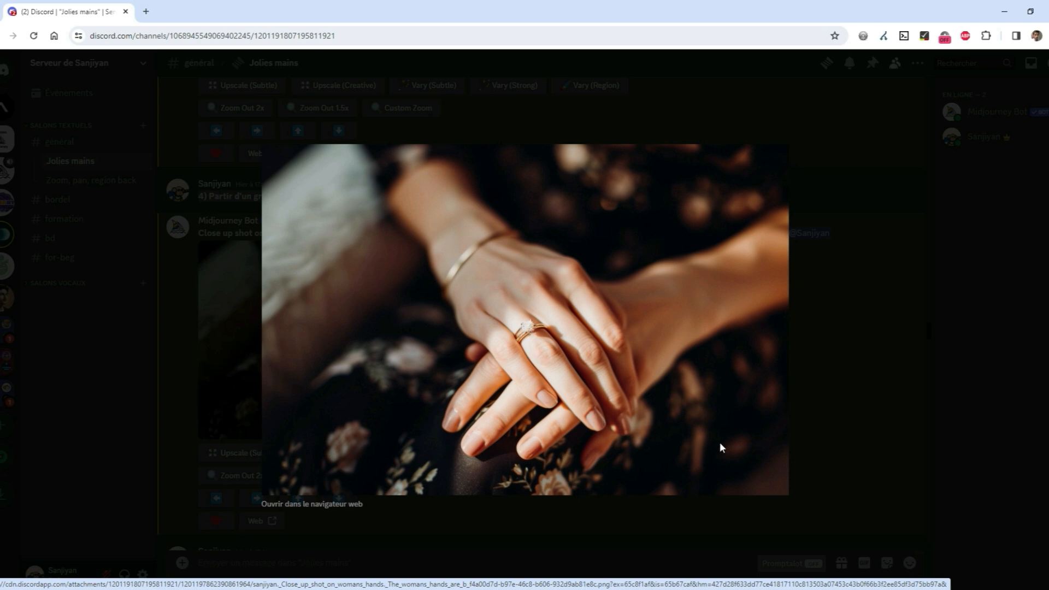
{"action": "left_click", "coordinate": [883, 490]}
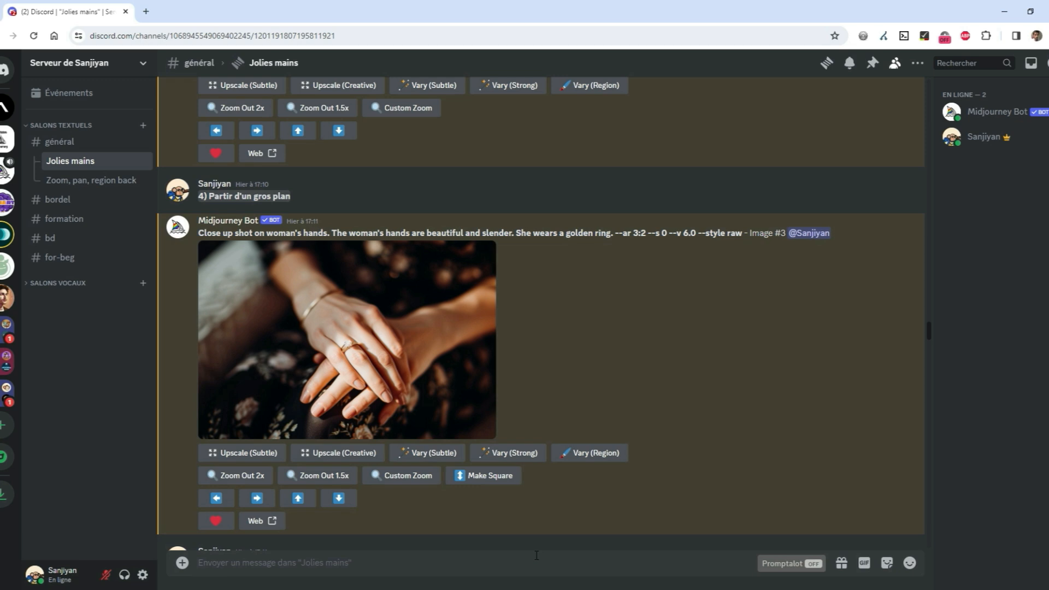
- Go through the 2x zoom-out variations of the woman's hands and enlarge the upscaled image #2
{"action": "scroll", "coordinate": [558, 380], "scroll_direction": "down", "scroll_amount": 5}
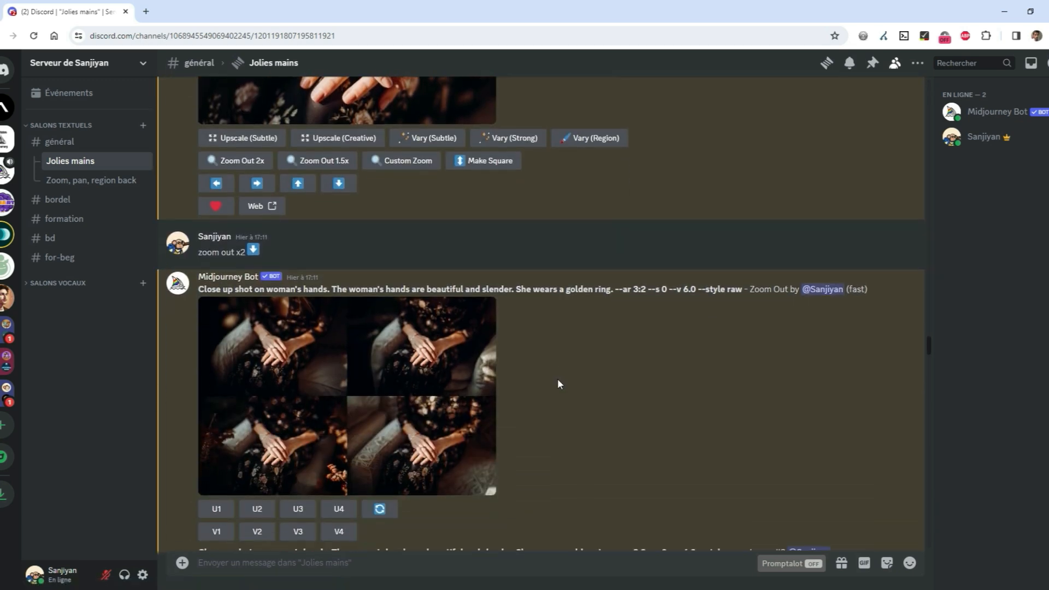
{"action": "scroll", "coordinate": [250, 214], "scroll_direction": "up", "scroll_amount": 1}
{"action": "scroll", "coordinate": [364, 303], "scroll_direction": "down", "scroll_amount": 5}
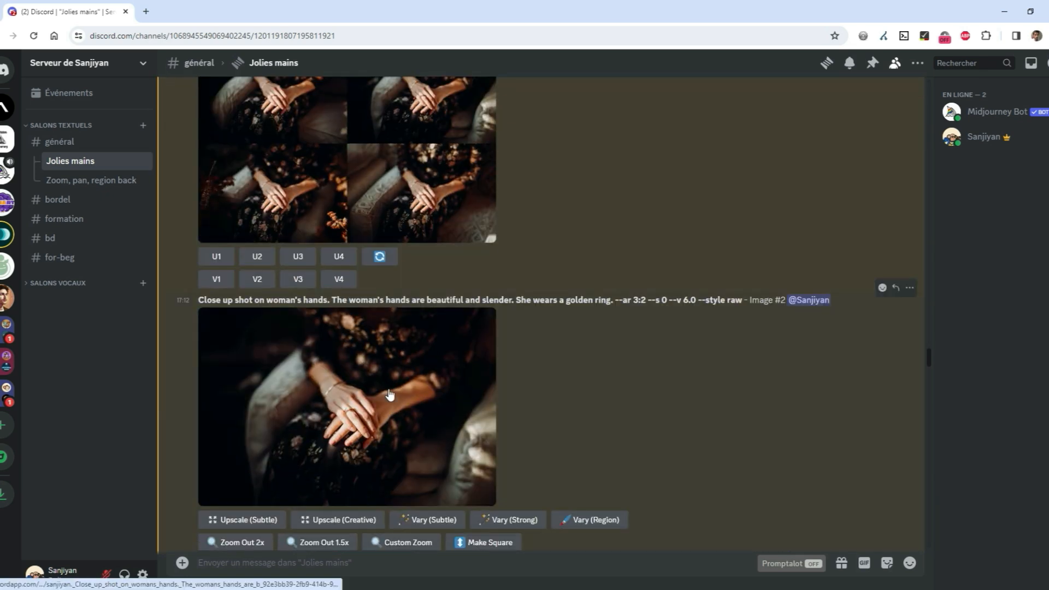
{"action": "left_click", "coordinate": [389, 394]}
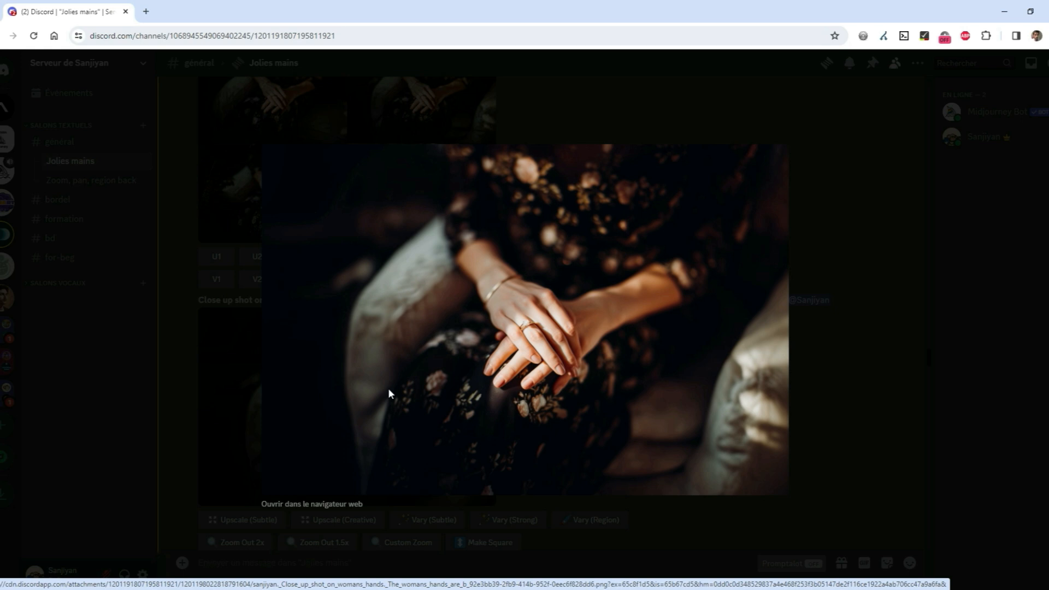
{"action": "key", "text": "Escape"}
- Go to the pan-up result and highlight the beginning of its "a gorgeous red headed woman is smiling" prompt
{"action": "scroll", "coordinate": [298, 455], "scroll_direction": "down", "scroll_amount": 2}
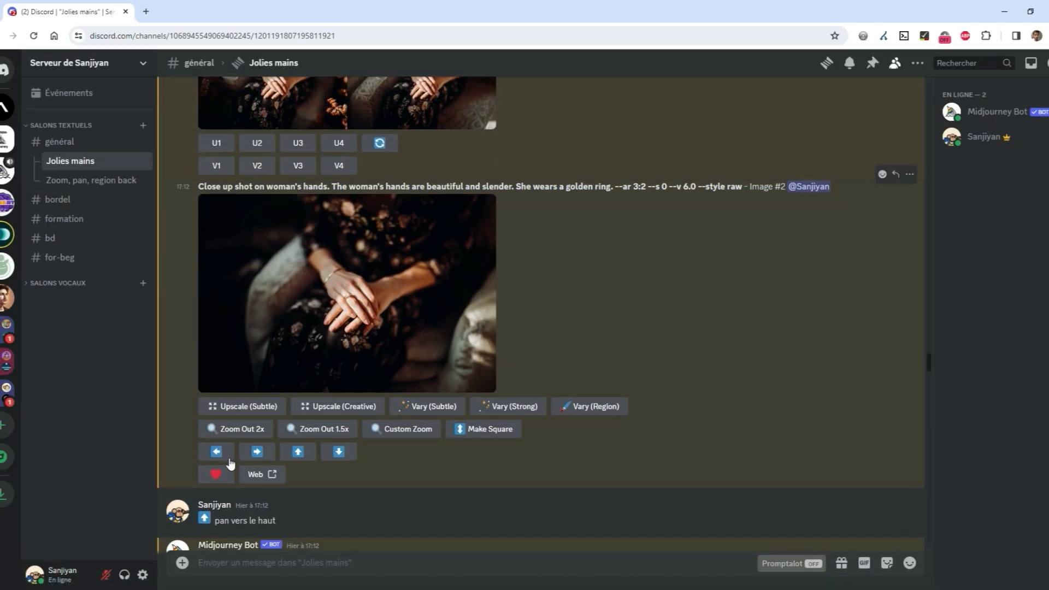
{"action": "scroll", "coordinate": [306, 454], "scroll_direction": "down", "scroll_amount": 3}
{"action": "left_click_drag", "start_coordinate": [200, 389], "coordinate": [388, 427]}
{"action": "scroll", "coordinate": [404, 434], "scroll_direction": "down", "scroll_amount": 2}
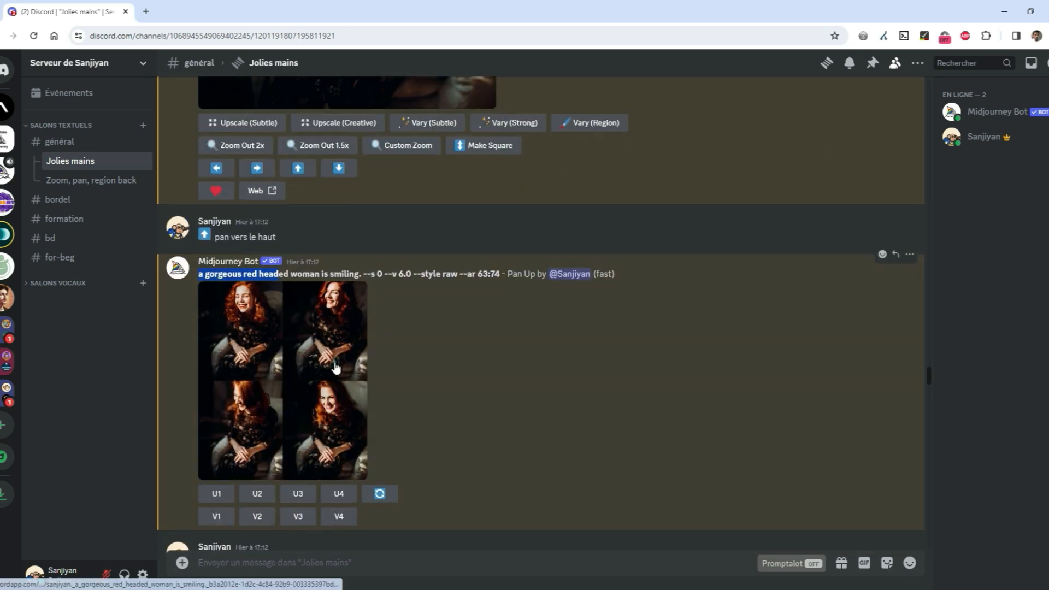
- Open the red-headed woman grid in the web browser at full size and inspect the faces and hands in all four variations
{"action": "left_click", "coordinate": [336, 367]}
{"action": "left_click", "coordinate": [437, 505]}
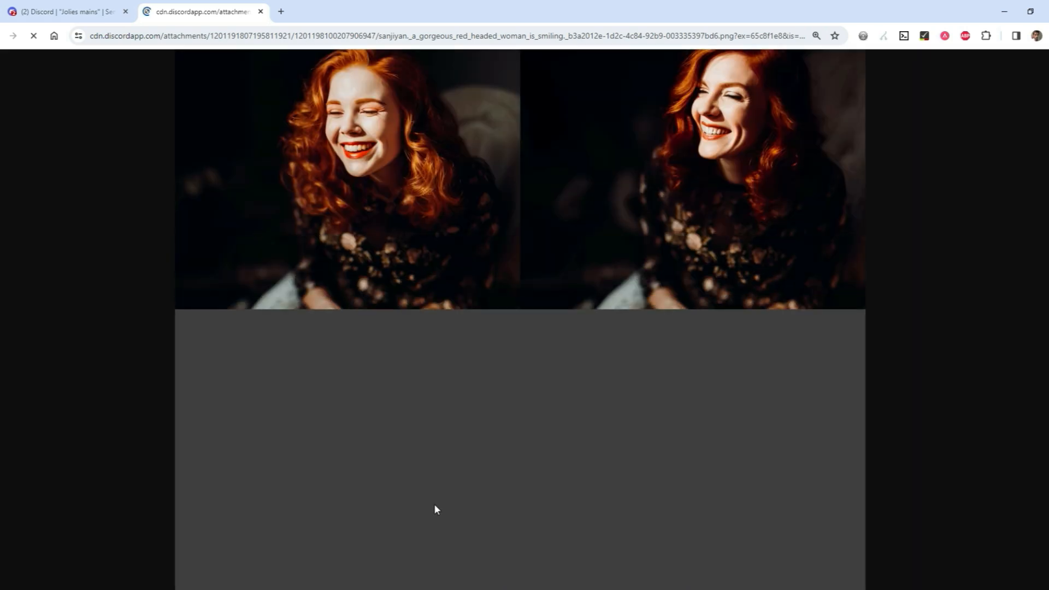
{"action": "left_click", "coordinate": [434, 504]}
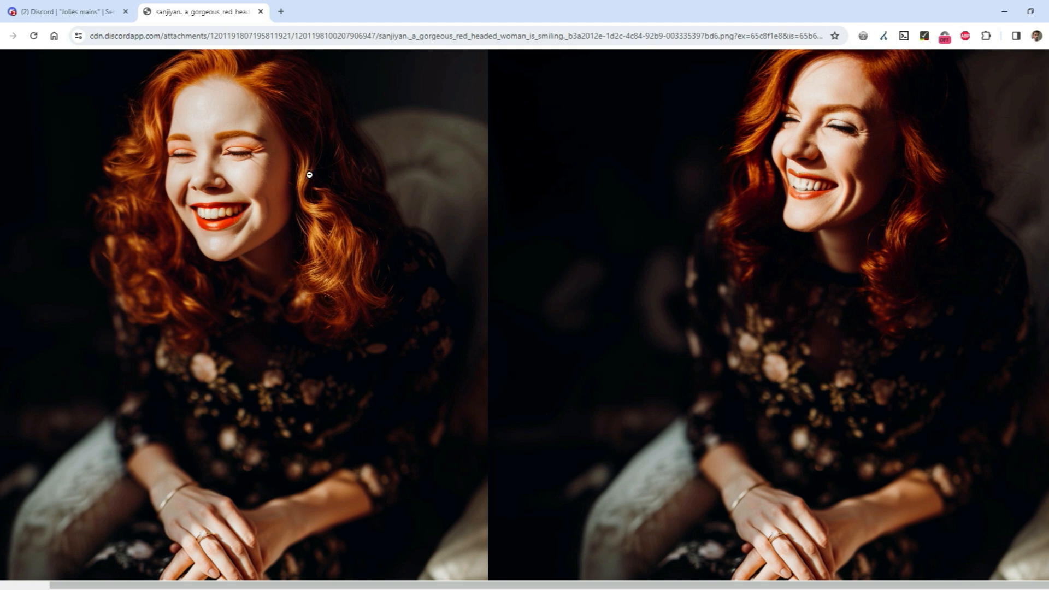
{"action": "scroll", "coordinate": [790, 233], "scroll_direction": "down", "scroll_amount": 5}
{"action": "scroll", "coordinate": [790, 233], "scroll_direction": "down", "scroll_amount": 7}
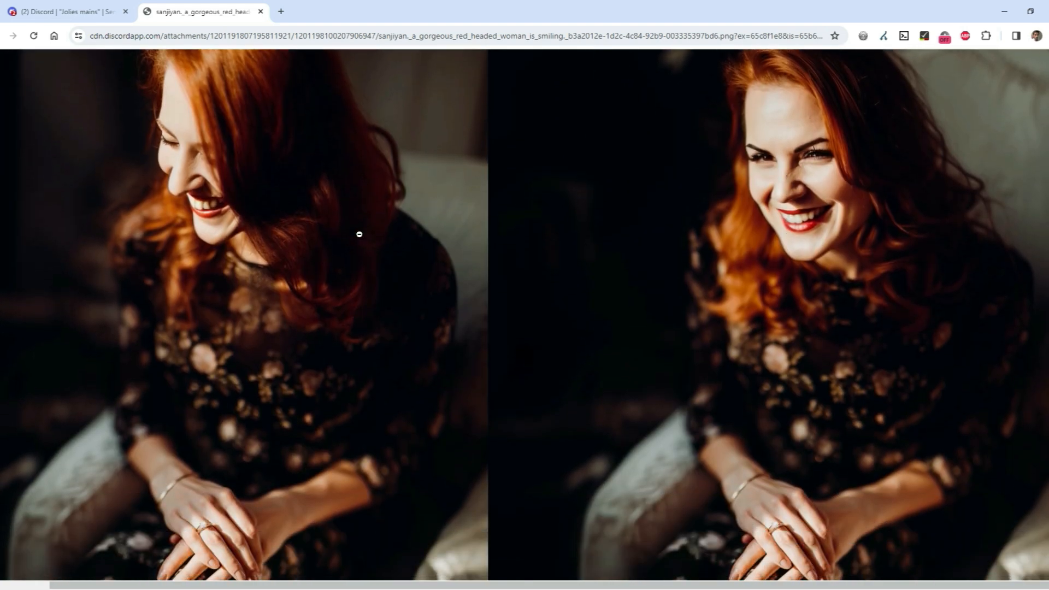
{"action": "scroll", "coordinate": [359, 234], "scroll_direction": "down", "scroll_amount": 2}
{"action": "scroll", "coordinate": [291, 355], "scroll_direction": "up", "scroll_amount": 1}
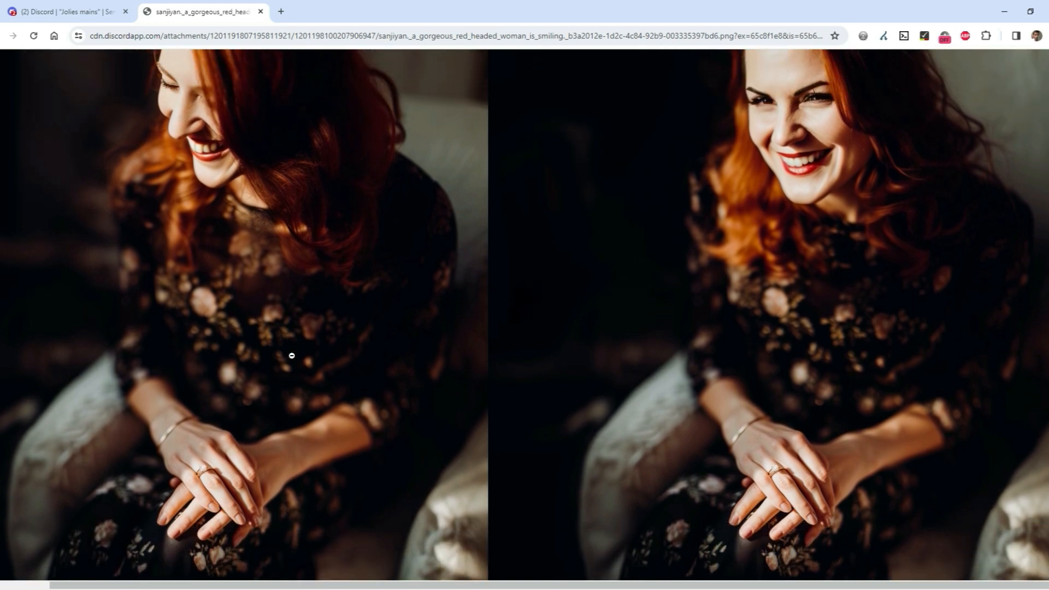
{"action": "scroll", "coordinate": [292, 356], "scroll_direction": "down", "scroll_amount": 7}
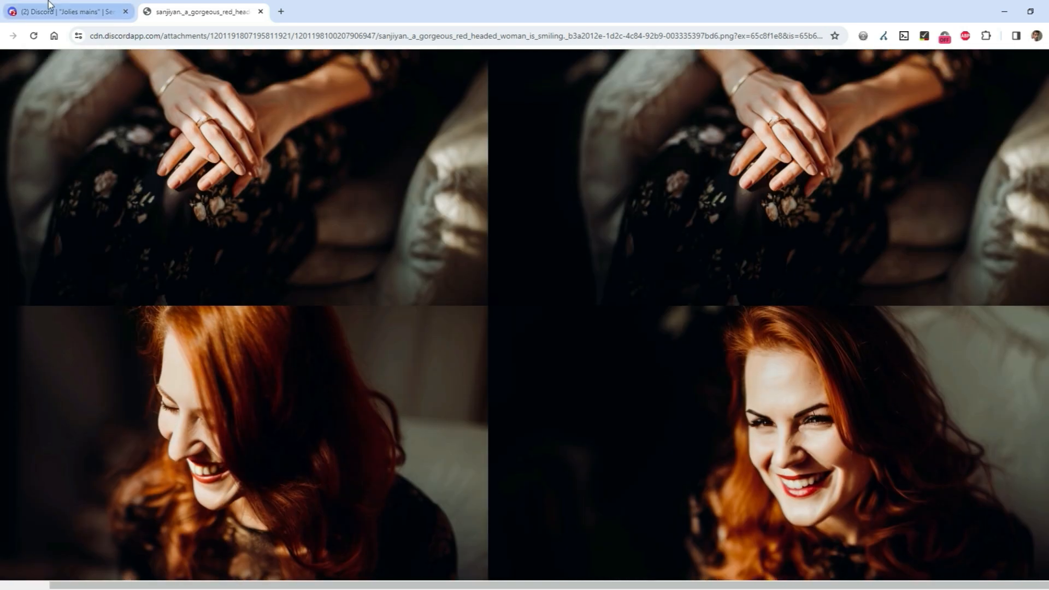
- Return to Discord and enlarge the extreme close-up of the old man's hands in the next example
{"action": "left_click", "coordinate": [66, 10]}
{"action": "left_click", "coordinate": [740, 368]}
{"action": "scroll", "coordinate": [740, 368], "scroll_direction": "down", "scroll_amount": 6}
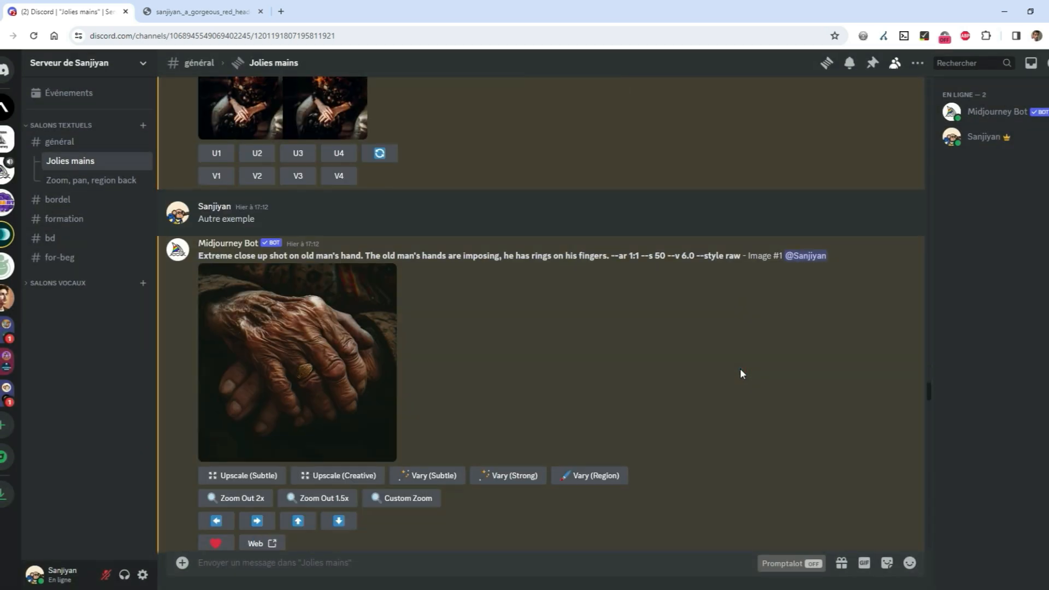
{"action": "left_click", "coordinate": [272, 310]}
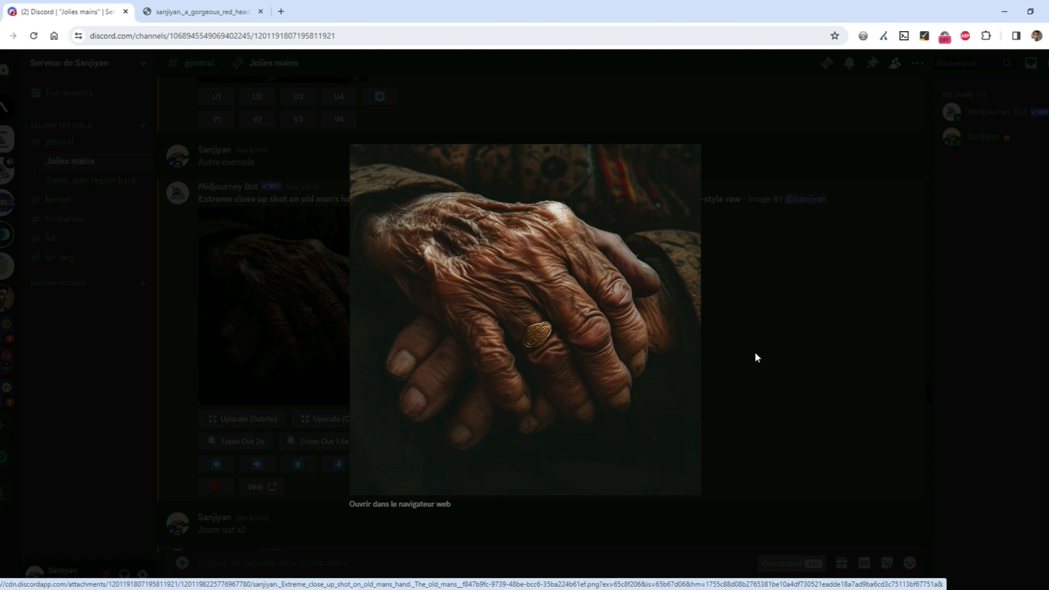
{"action": "left_click", "coordinate": [755, 354]}
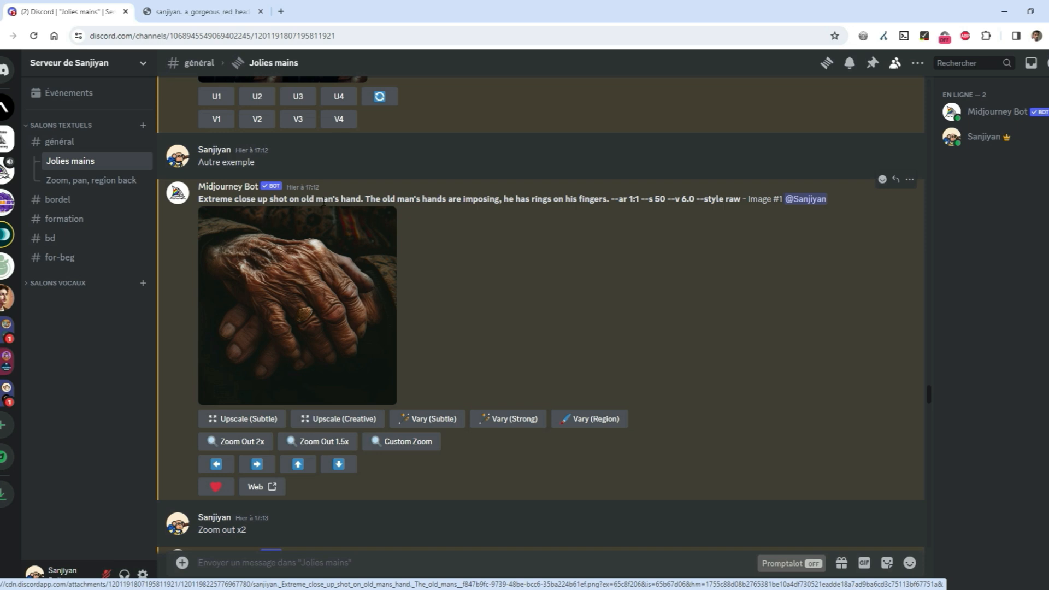
- Highlight the old man's hand wording in the close-up prompt and go on to its 2x zoom-out variations
{"action": "left_click_drag", "start_coordinate": [361, 198], "coordinate": [299, 201]}
{"action": "left_click", "coordinate": [357, 197]}
{"action": "scroll", "coordinate": [472, 242], "scroll_direction": "down", "scroll_amount": 6}
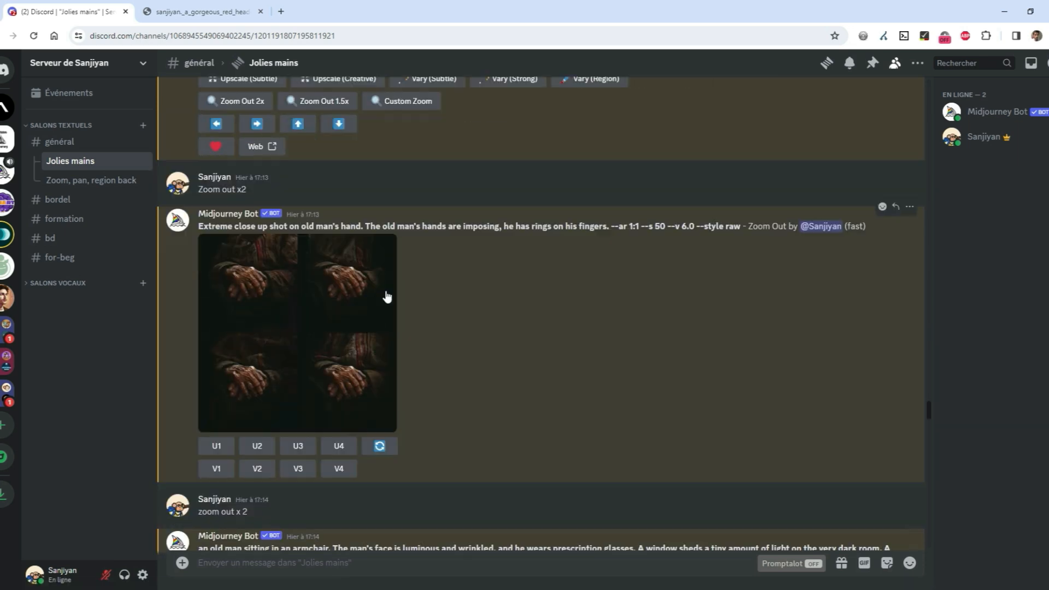
- Highlight the "Zoom out x2" note and enlarge the next zoom-out grid of the old man sitting in an armchair
{"action": "left_click_drag", "start_coordinate": [247, 190], "coordinate": [225, 191]}
{"action": "left_click", "coordinate": [524, 343]}
{"action": "scroll", "coordinate": [359, 308], "scroll_direction": "down", "scroll_amount": 6}
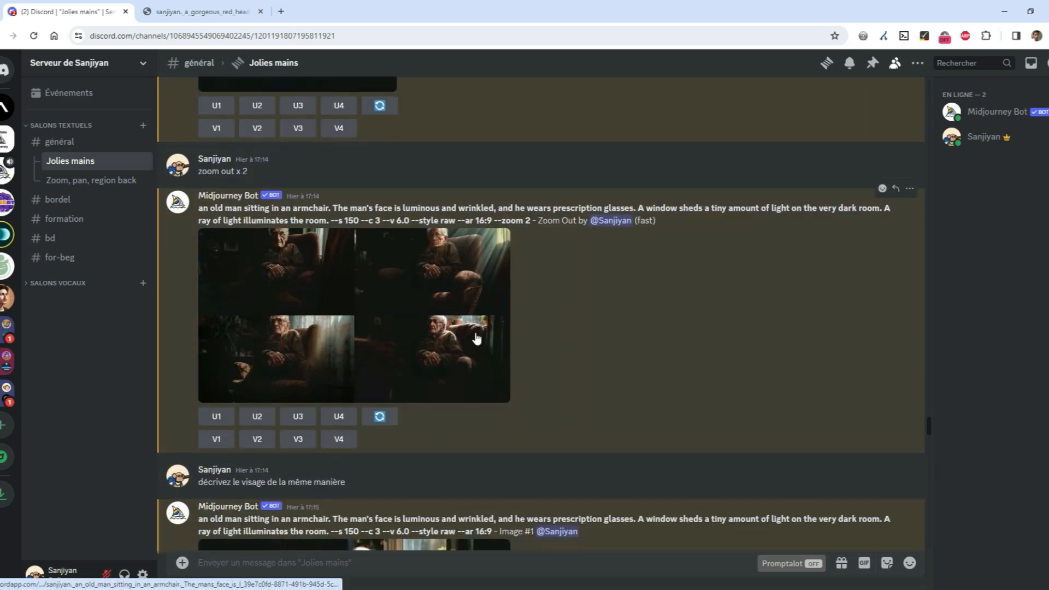
{"action": "left_click", "coordinate": [476, 337]}
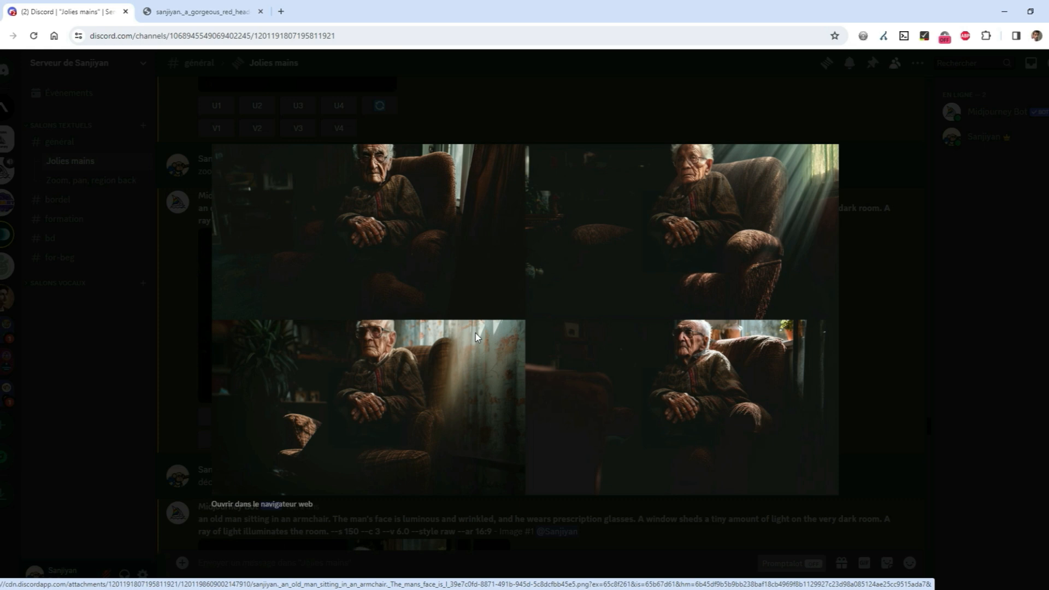
{"action": "key", "text": "Escape"}
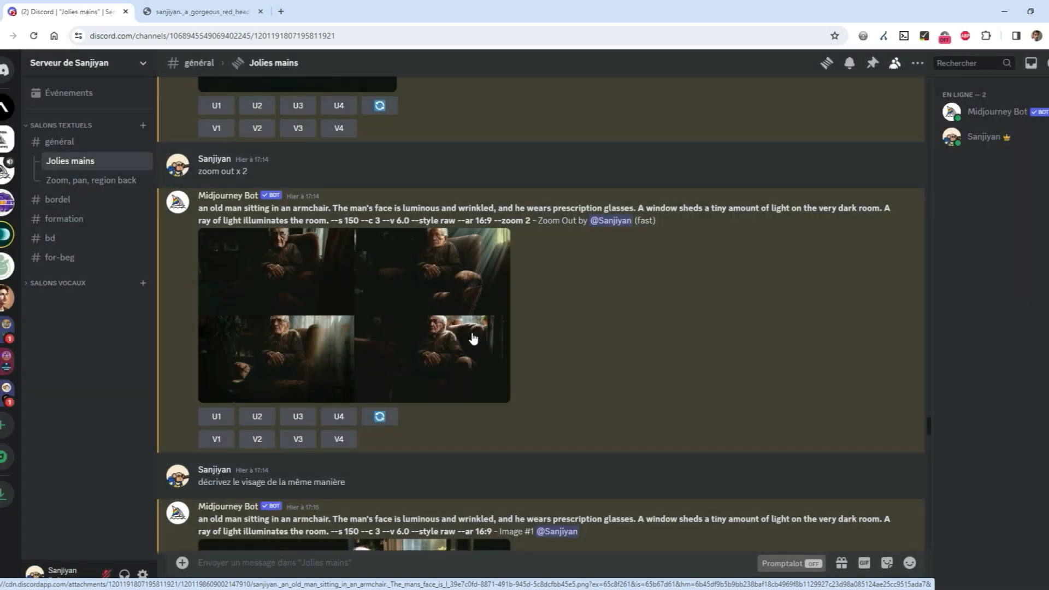
- Highlight the wording about the man's face and prescription glasses in the armchair zoom-out prompt
{"action": "scroll", "coordinate": [319, 298], "scroll_direction": "up", "scroll_amount": 1}
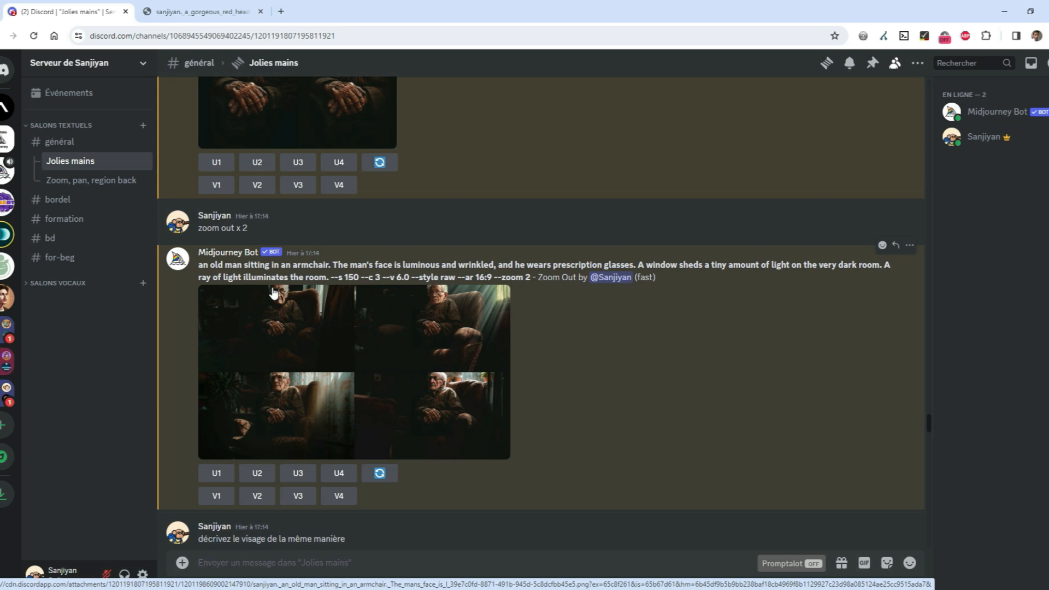
{"action": "scroll", "coordinate": [278, 295], "scroll_direction": "down", "scroll_amount": 1}
{"action": "left_click_drag", "start_coordinate": [332, 207], "coordinate": [408, 220]}
{"action": "left_click", "coordinate": [418, 208]}
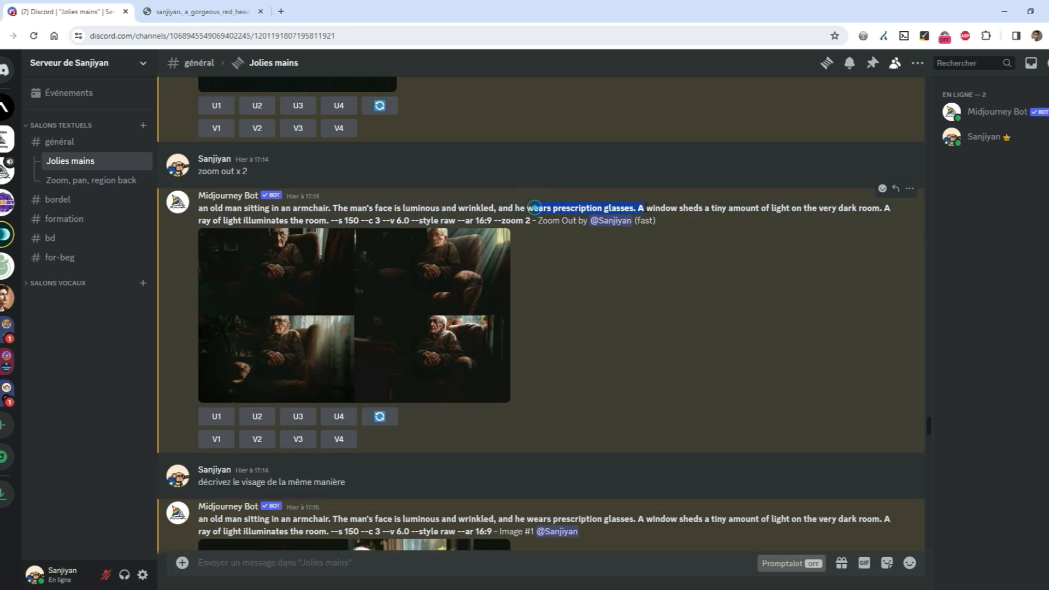
- Enlarge the upscaled Image #1 of the old man in the armchair and examine his face and hands
{"action": "scroll", "coordinate": [737, 247], "scroll_direction": "down", "scroll_amount": 1}
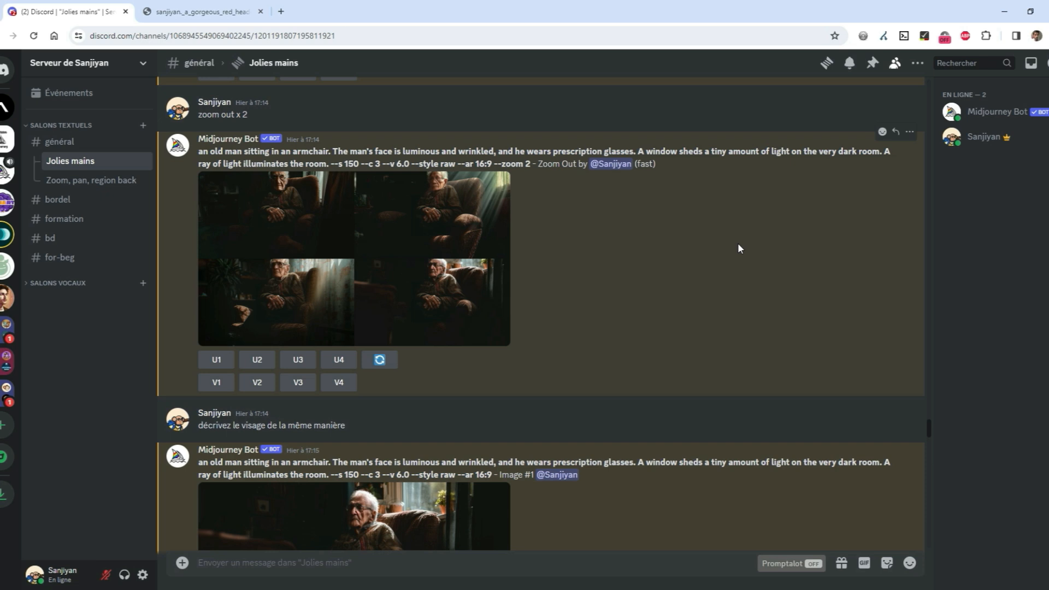
{"action": "scroll", "coordinate": [736, 243], "scroll_direction": "down", "scroll_amount": 4}
{"action": "left_click", "coordinate": [368, 363]}
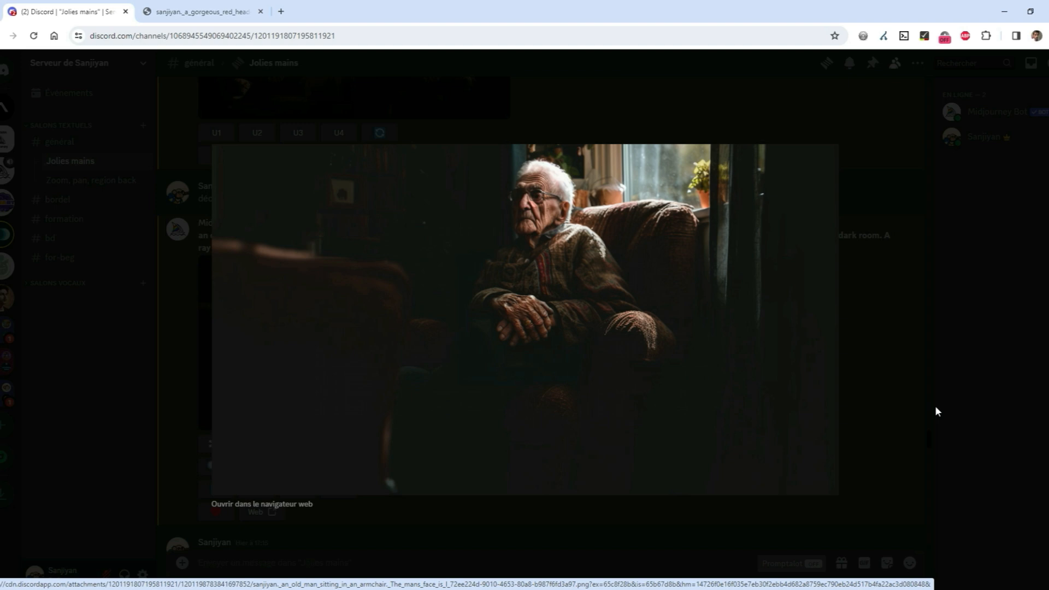
{"action": "left_click", "coordinate": [925, 428]}
{"action": "scroll", "coordinate": [735, 404], "scroll_direction": "down", "scroll_amount": 5}
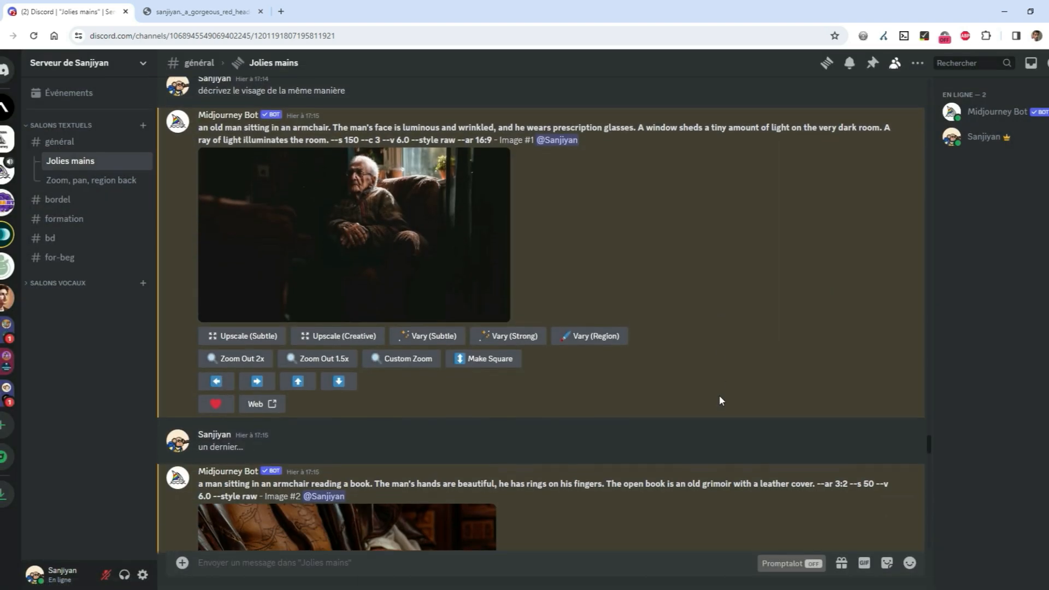
- Enlarge the close-up of hands on the old grimoire and the wider image of the dark-haired man reading
{"action": "scroll", "coordinate": [672, 363], "scroll_direction": "down", "scroll_amount": 2}
{"action": "left_click", "coordinate": [461, 341]}
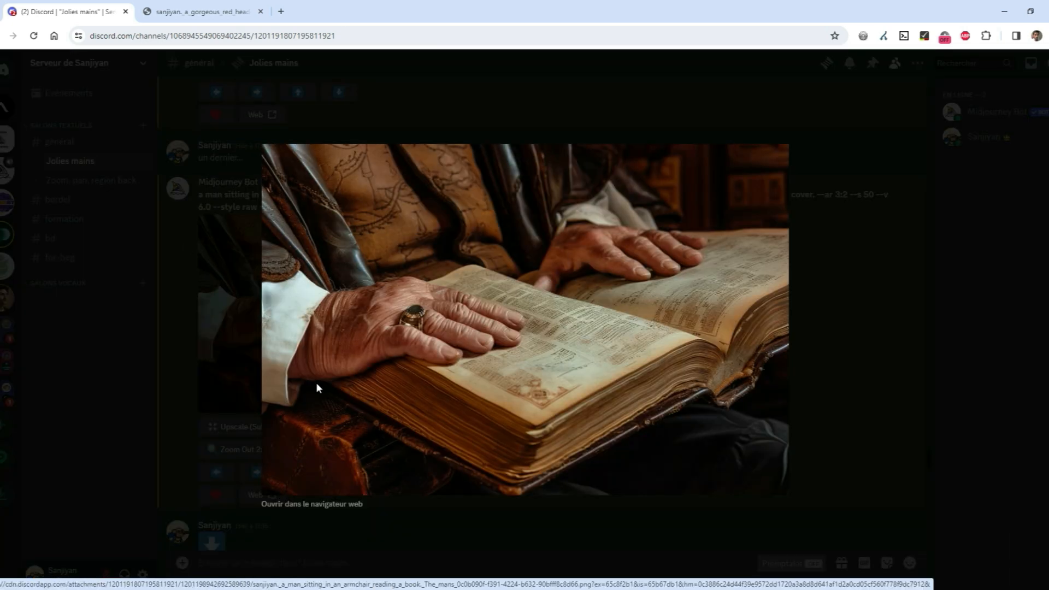
{"action": "key", "text": "Escape"}
{"action": "scroll", "coordinate": [639, 290], "scroll_direction": "down", "scroll_amount": 7}
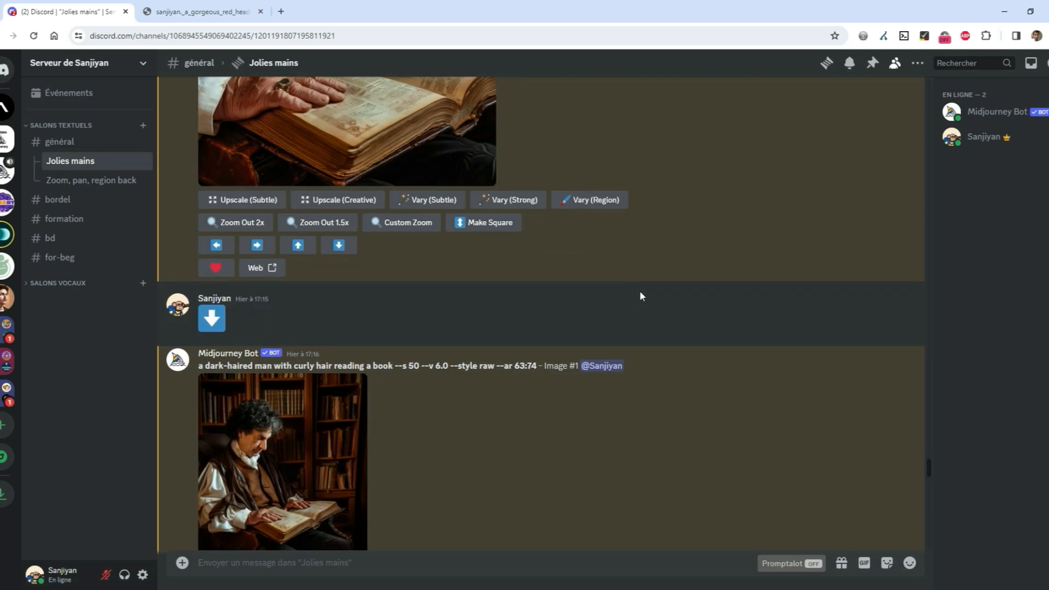
{"action": "left_click", "coordinate": [282, 303]}
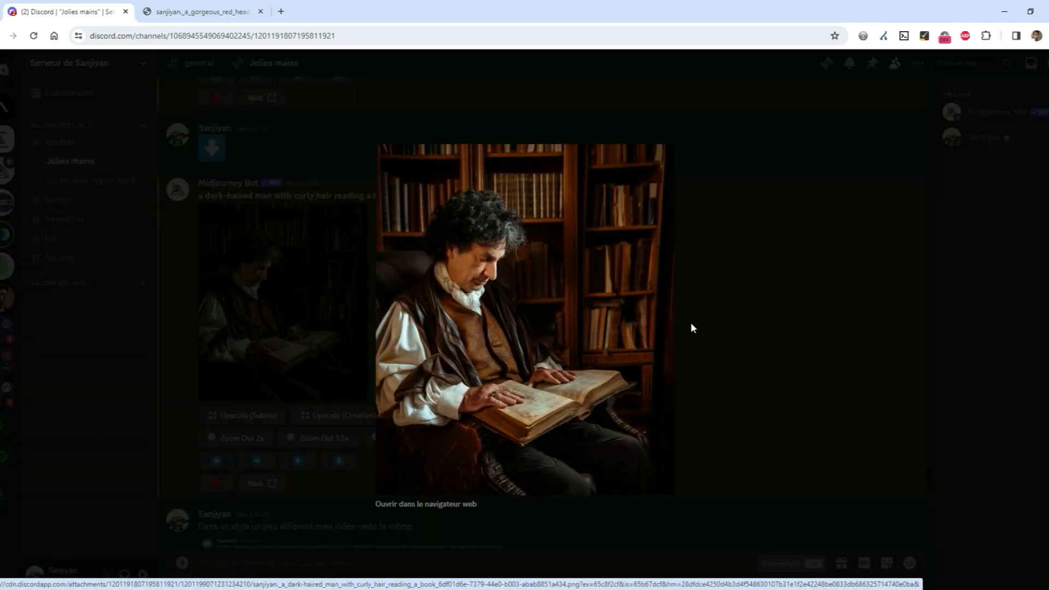
{"action": "key", "text": "Escape"}
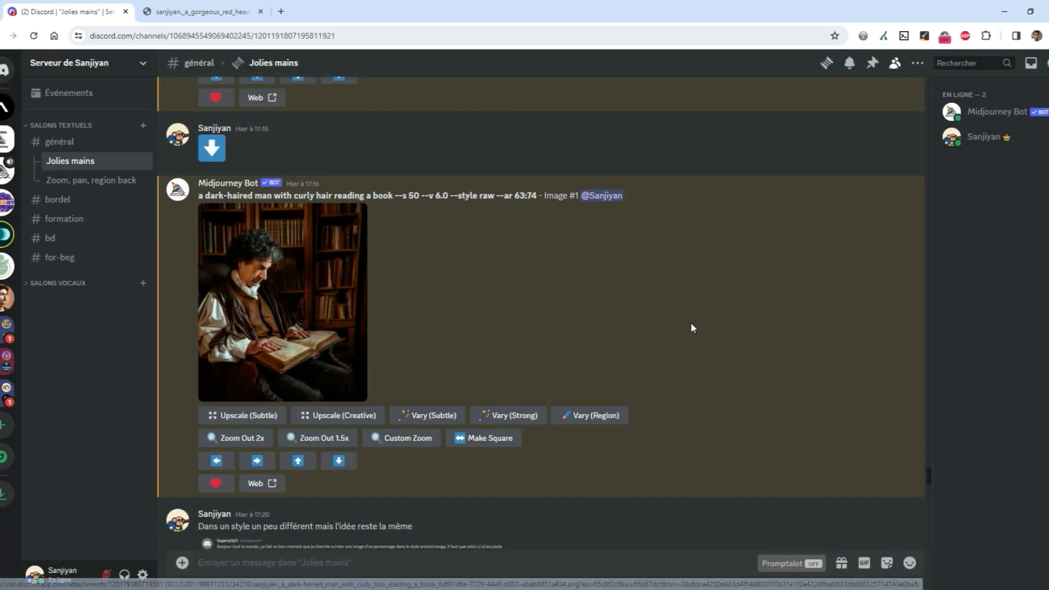
{"action": "scroll", "coordinate": [691, 327], "scroll_direction": "down", "scroll_amount": 2}
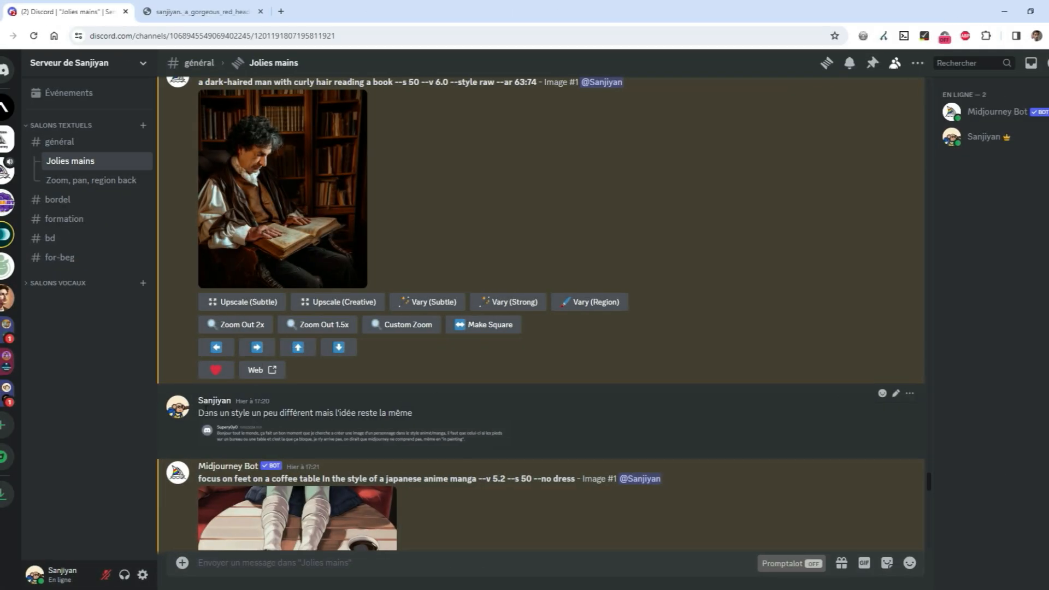
- Highlight the "Dans un style un peu différent" note and read the enlarged screenshot of the anime/manga image request
{"action": "left_click_drag", "start_coordinate": [200, 413], "coordinate": [305, 408]}
{"action": "left_click", "coordinate": [338, 432]}
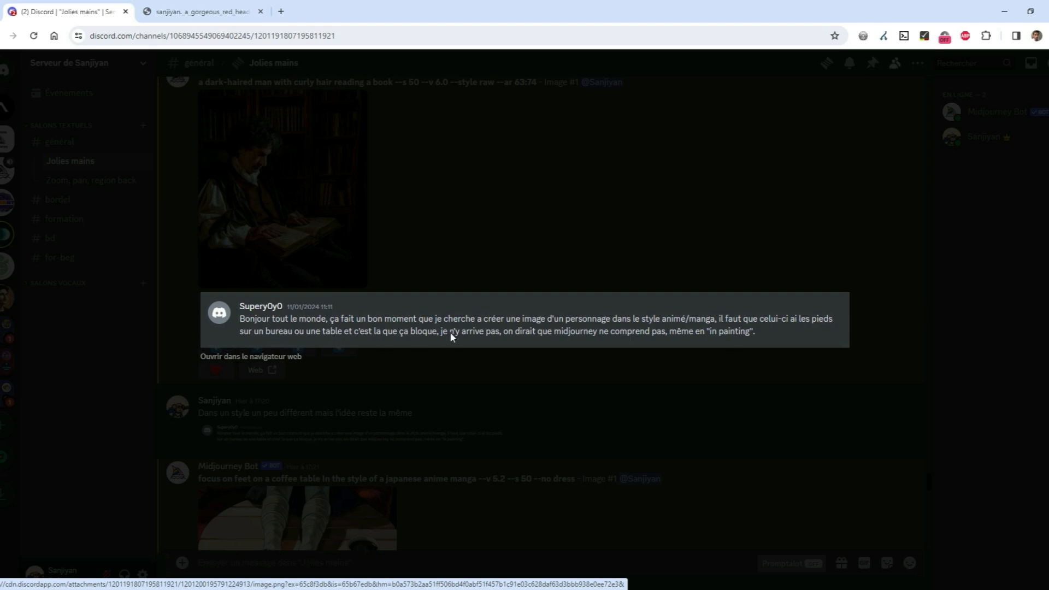
{"action": "left_click", "coordinate": [714, 393]}
{"action": "scroll", "coordinate": [712, 393], "scroll_direction": "down", "scroll_amount": 3}
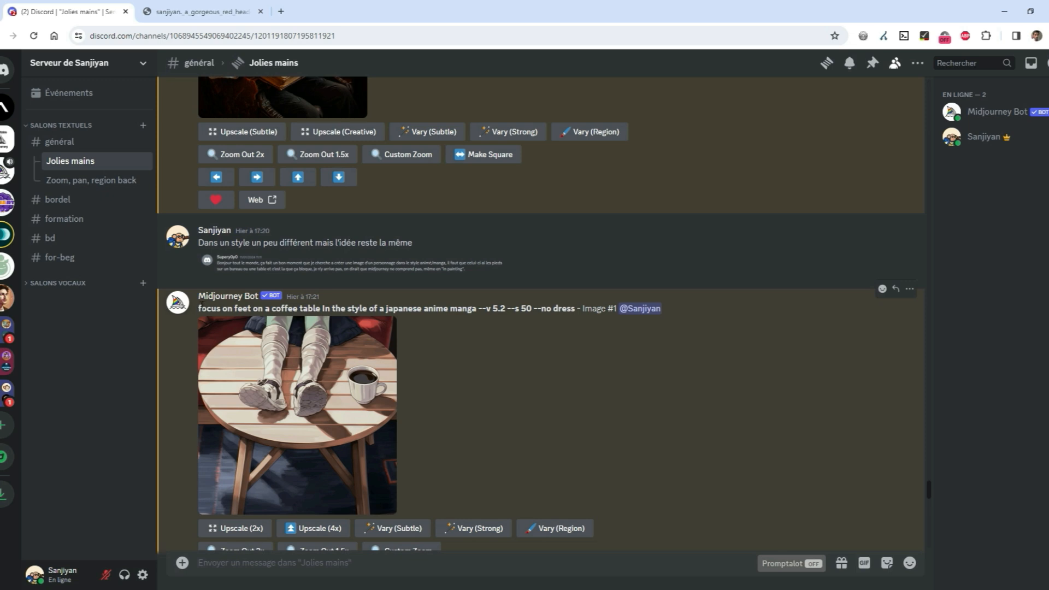
- Highlight the "focus on feet on a coffee table" and Japanese anime manga wording in the prompt
{"action": "left_click_drag", "start_coordinate": [200, 306], "coordinate": [354, 305]}
{"action": "left_click", "coordinate": [356, 305]}
{"action": "left_click_drag", "start_coordinate": [424, 308], "coordinate": [475, 307]}
{"action": "left_click", "coordinate": [523, 398]}
- Enlarge the image of the feet on the coffee table and go on to its 1.5x zoom-out result
{"action": "scroll", "coordinate": [437, 377], "scroll_direction": "down", "scroll_amount": 1}
{"action": "left_click", "coordinate": [275, 321]}
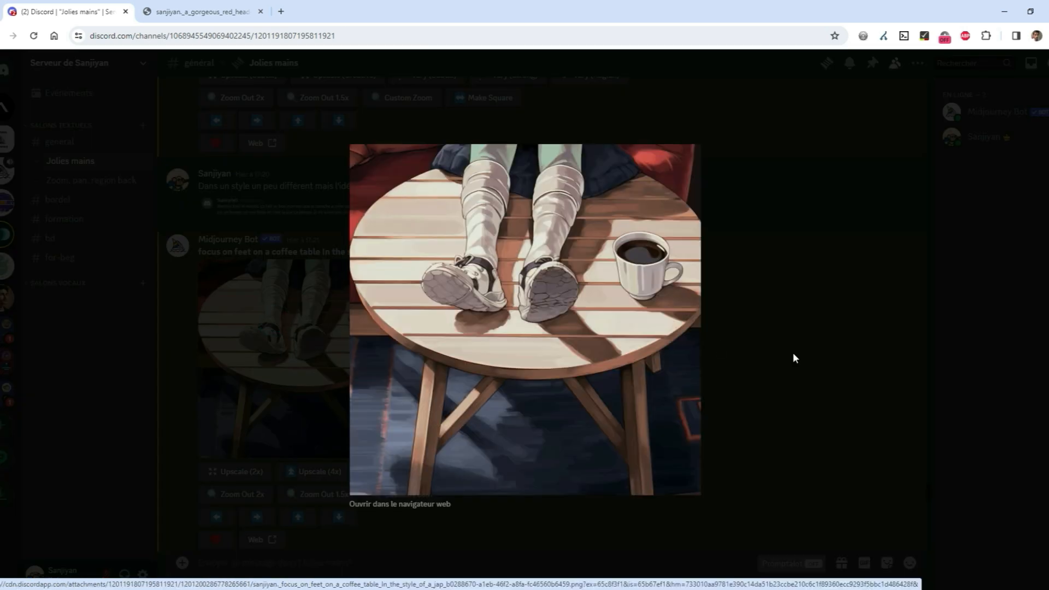
{"action": "left_click", "coordinate": [793, 358]}
{"action": "scroll", "coordinate": [792, 356], "scroll_direction": "down", "scroll_amount": 5}
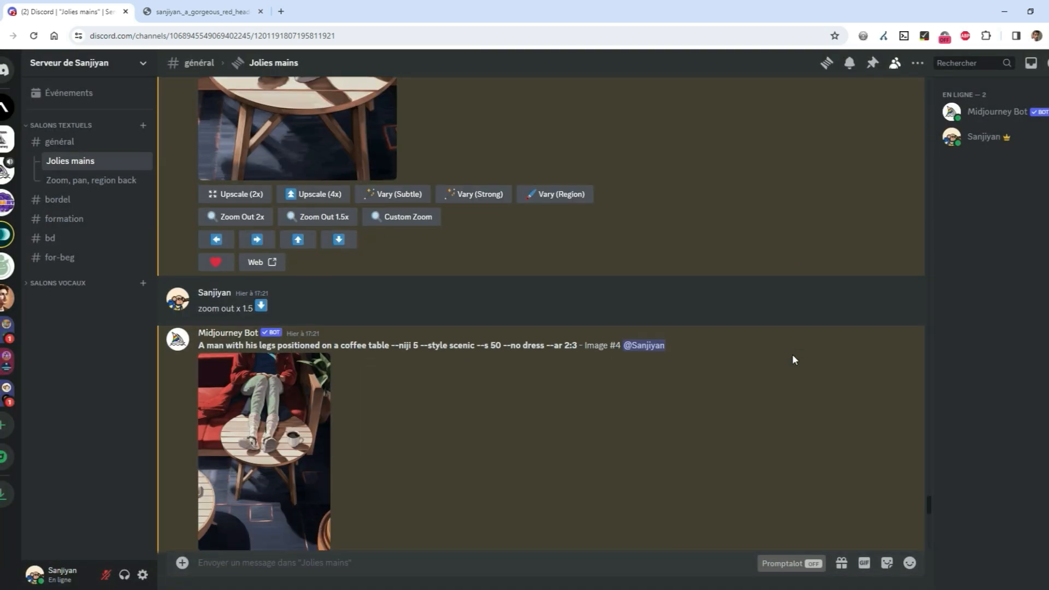
- Enlarge the 1.5x zoom-out of the man's legs on the coffee table and the pan-up result showing him sleeping
{"action": "left_click", "coordinate": [297, 361]}
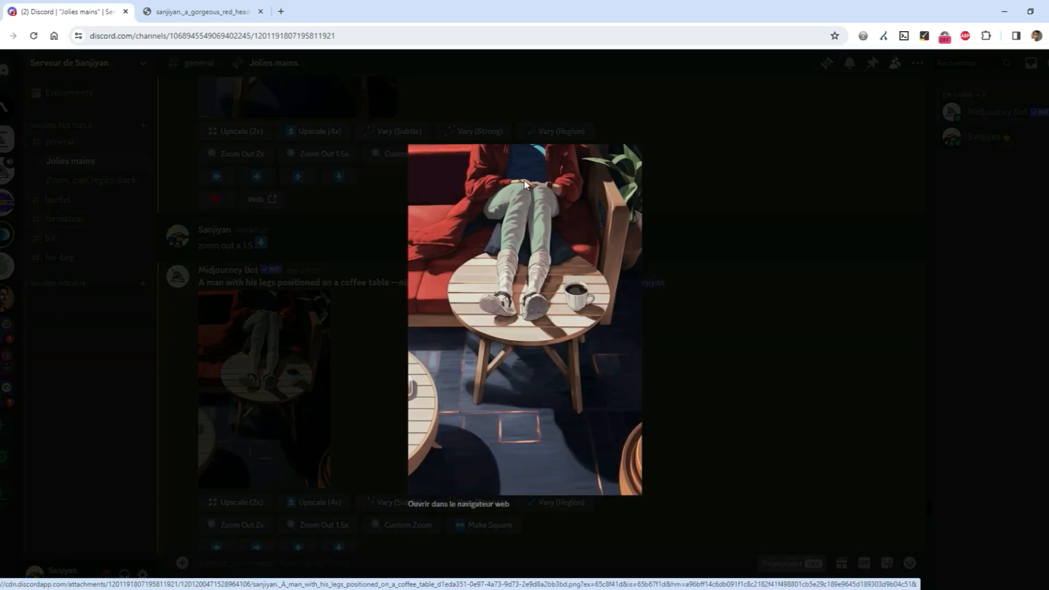
{"action": "left_click", "coordinate": [729, 372]}
{"action": "scroll", "coordinate": [579, 325], "scroll_direction": "down", "scroll_amount": 6}
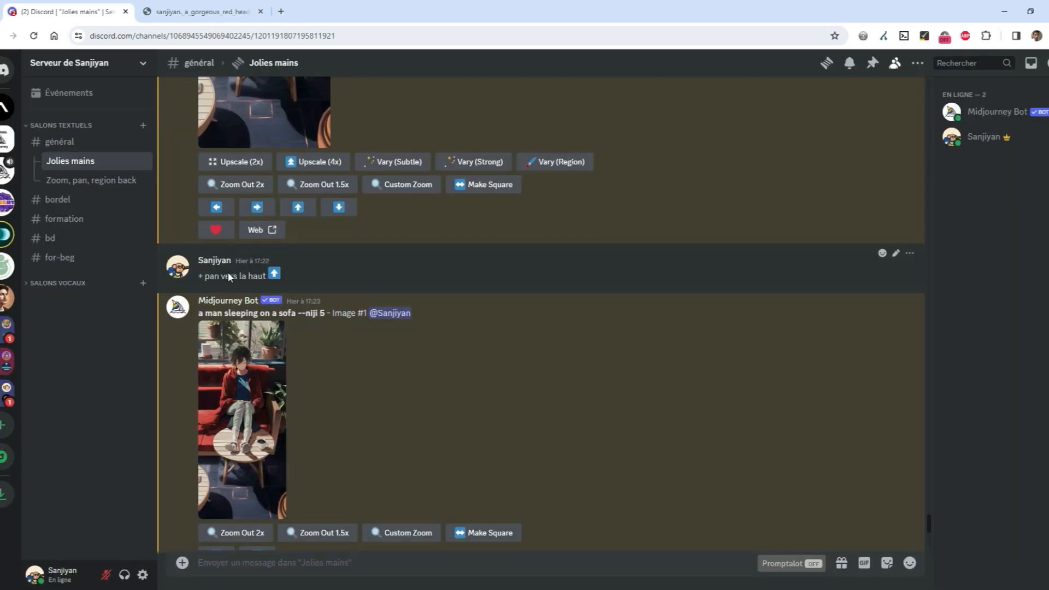
{"action": "scroll", "coordinate": [262, 290], "scroll_direction": "down", "scroll_amount": 2}
{"action": "left_click", "coordinate": [256, 301]}
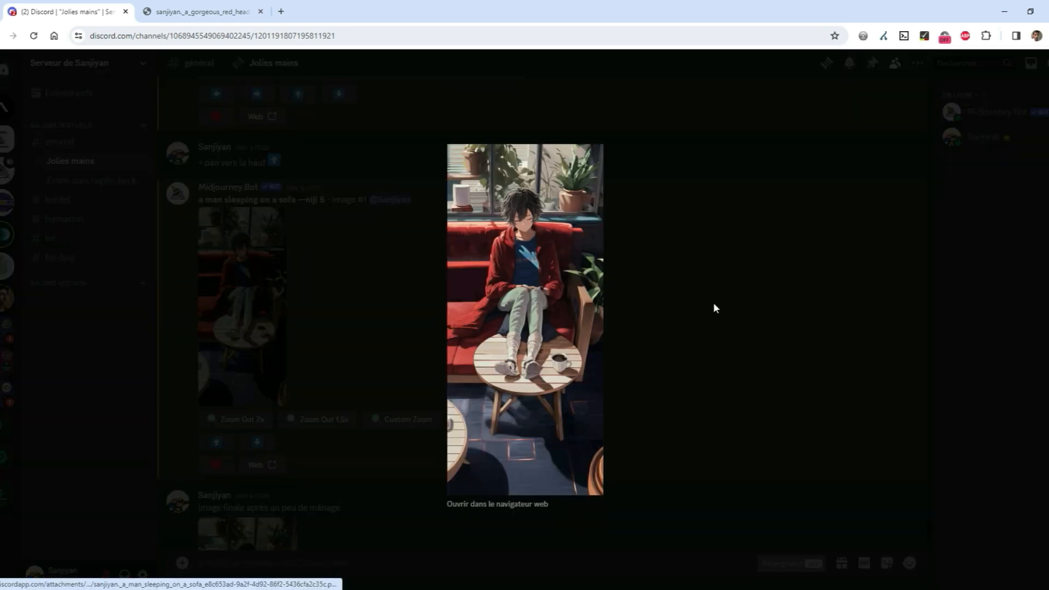
{"action": "left_click", "coordinate": [714, 304]}
- Open the cleaned-up final anime image in the web browser and inspect it at full size beside the original feet image
{"action": "scroll", "coordinate": [491, 306], "scroll_direction": "down", "scroll_amount": 4}
{"action": "left_click", "coordinate": [253, 398]}
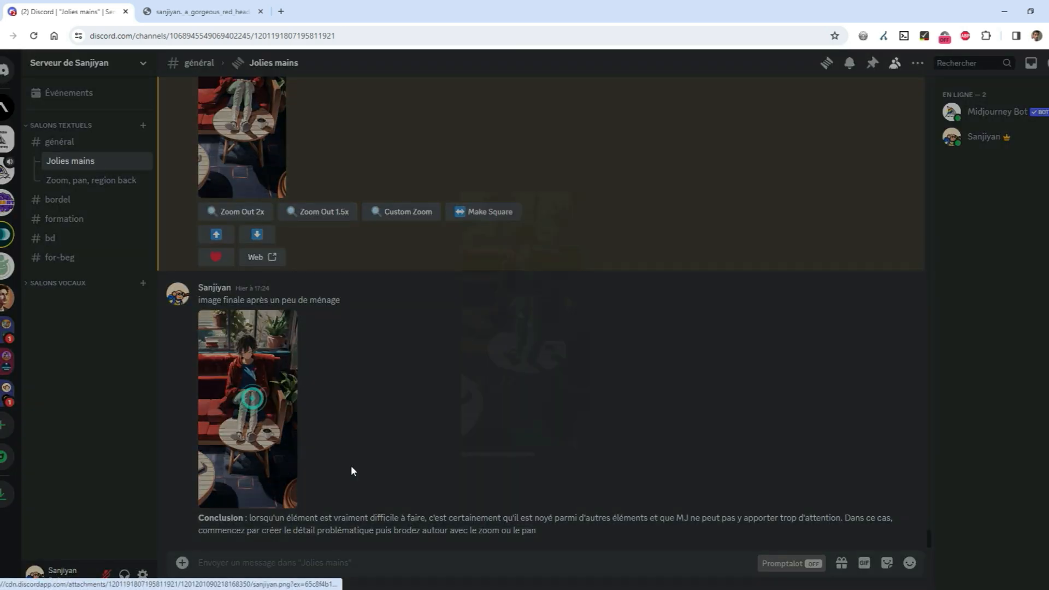
{"action": "left_click", "coordinate": [480, 503]}
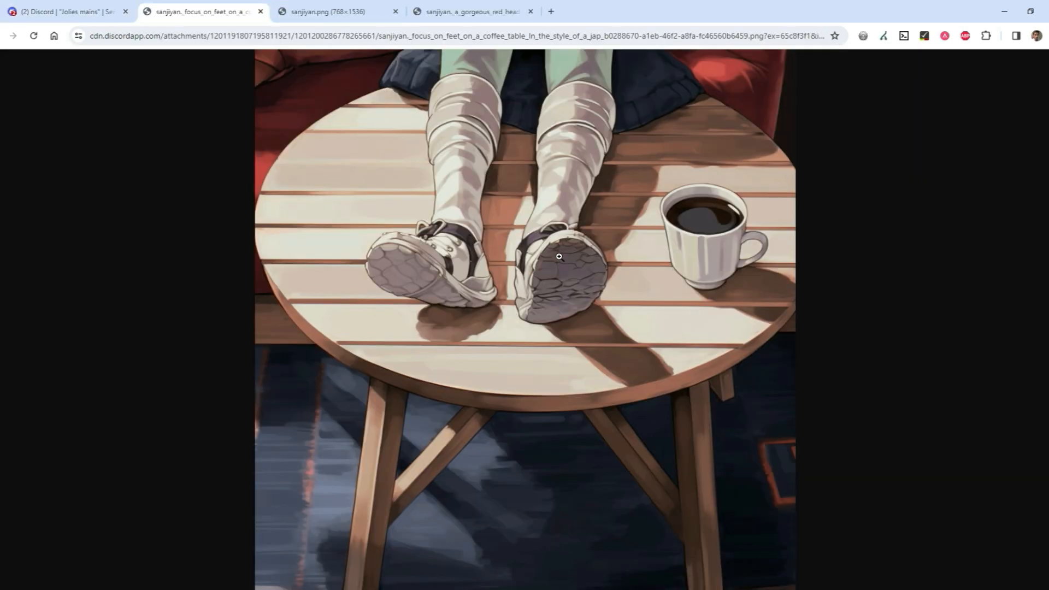
{"action": "key", "text": "ctrl+Tab"}
{"action": "left_click", "coordinate": [582, 311]}
{"action": "scroll", "coordinate": [582, 311], "scroll_direction": "up", "scroll_amount": 2}
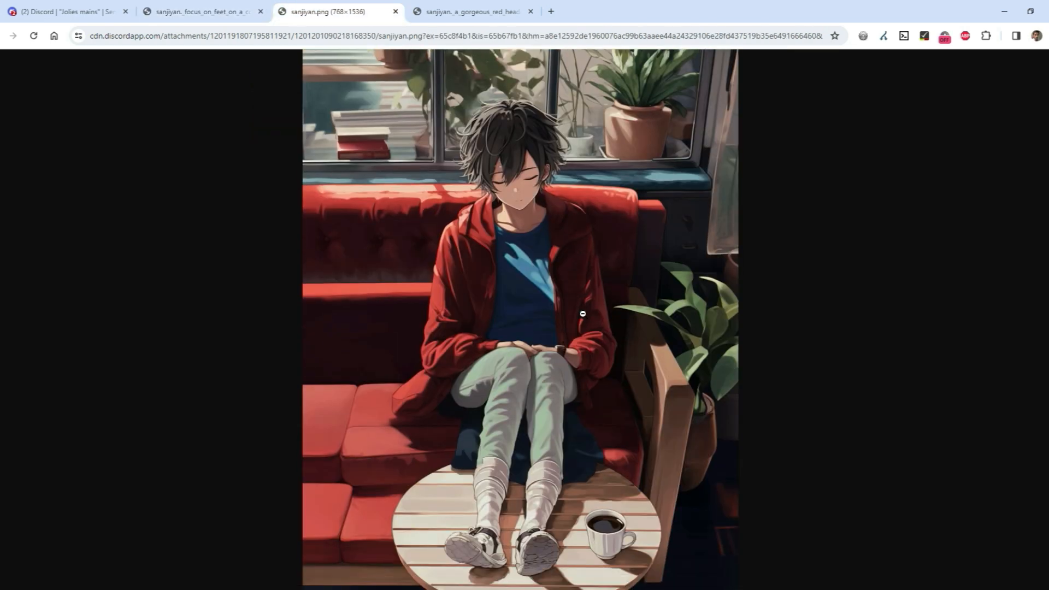
- Return to the Discord thread and highlight parts of the conclusion about creating the problematic detail first and zooming or panning around it
{"action": "left_click", "coordinate": [66, 11]}
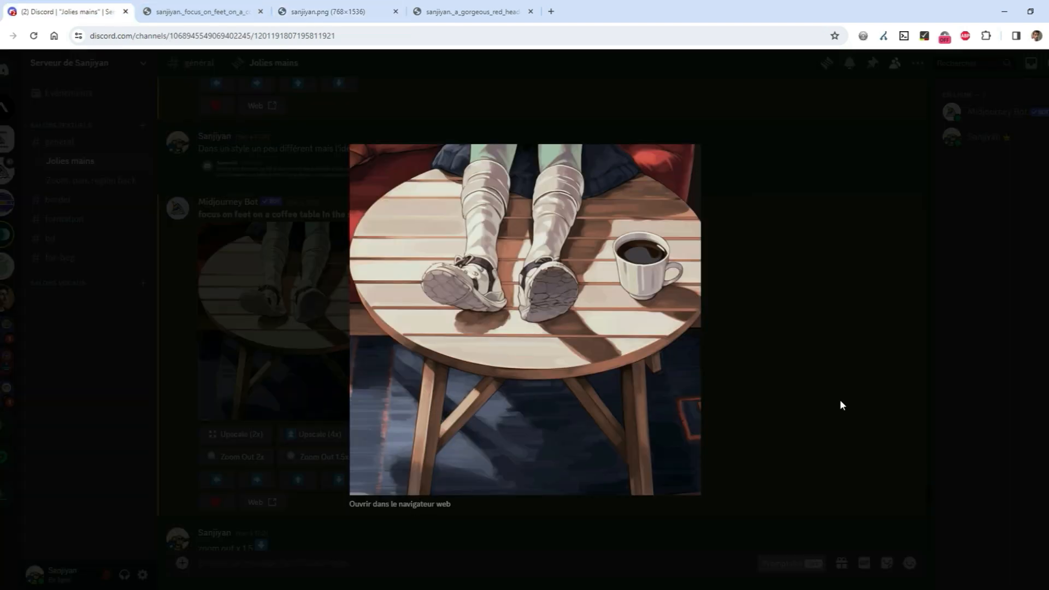
{"action": "left_click", "coordinate": [840, 399]}
{"action": "scroll", "coordinate": [586, 352], "scroll_direction": "down", "scroll_amount": 15}
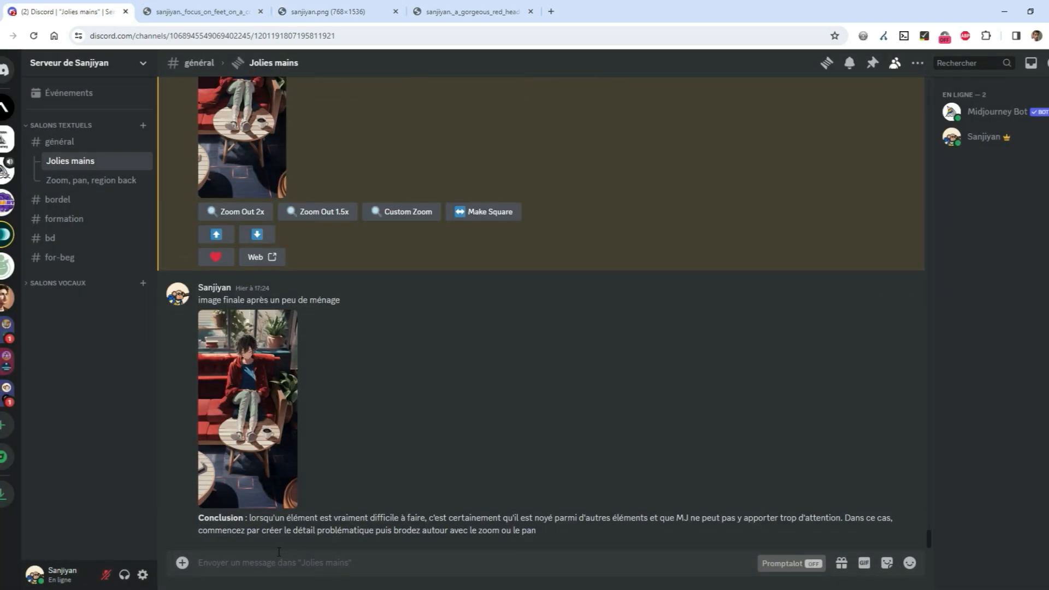
{"action": "left_click_drag", "start_coordinate": [254, 521], "coordinate": [390, 527]}
{"action": "left_click", "coordinate": [401, 524]}
{"action": "left_click_drag", "start_coordinate": [218, 531], "coordinate": [382, 530]}
{"action": "left_click", "coordinate": [377, 529]}
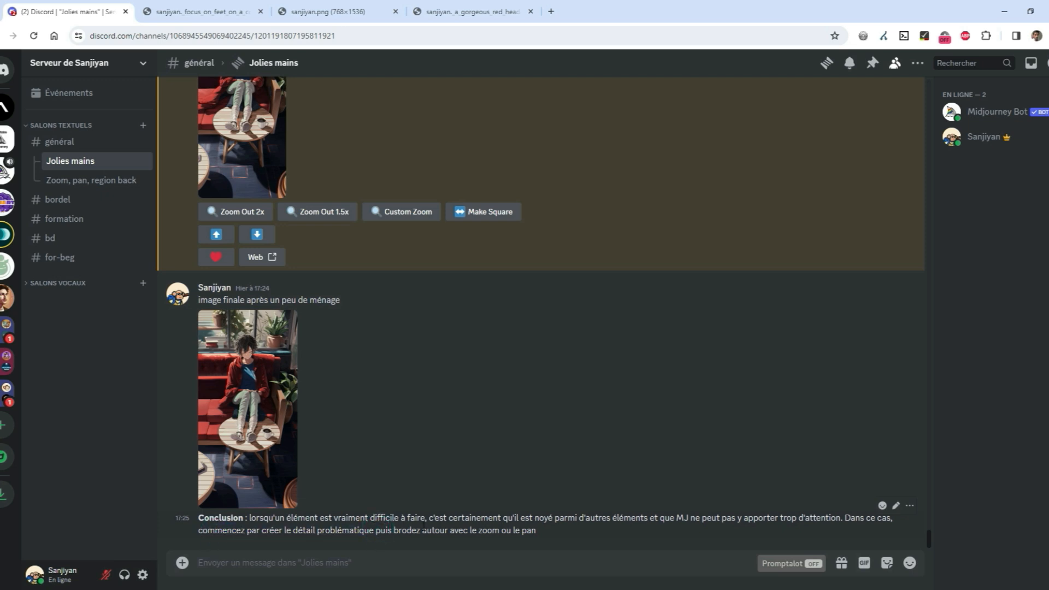